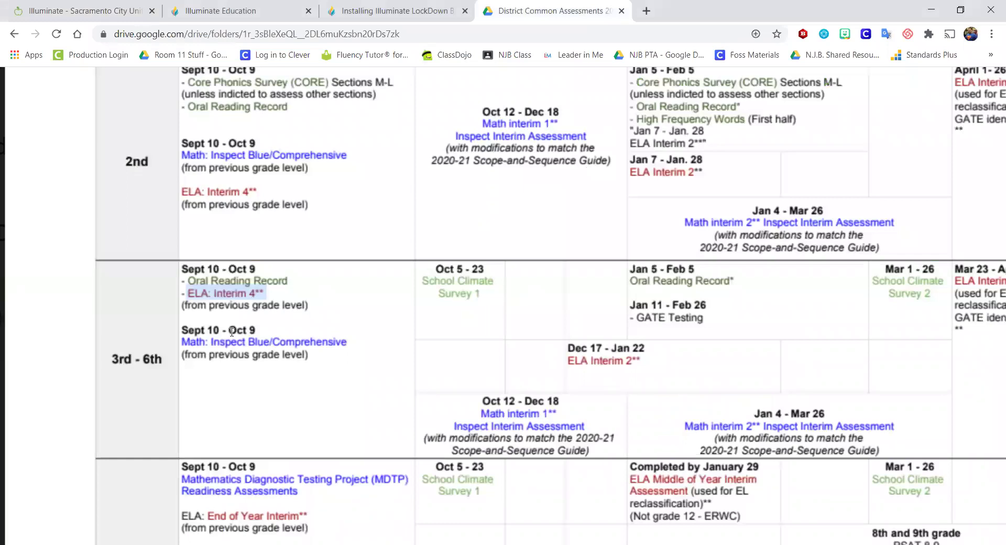
Step: Highlight the grade band and the ELA and Math: Inspect Blue/Comprehensive entries in the calendar
scroll(231, 331, "down", 1)
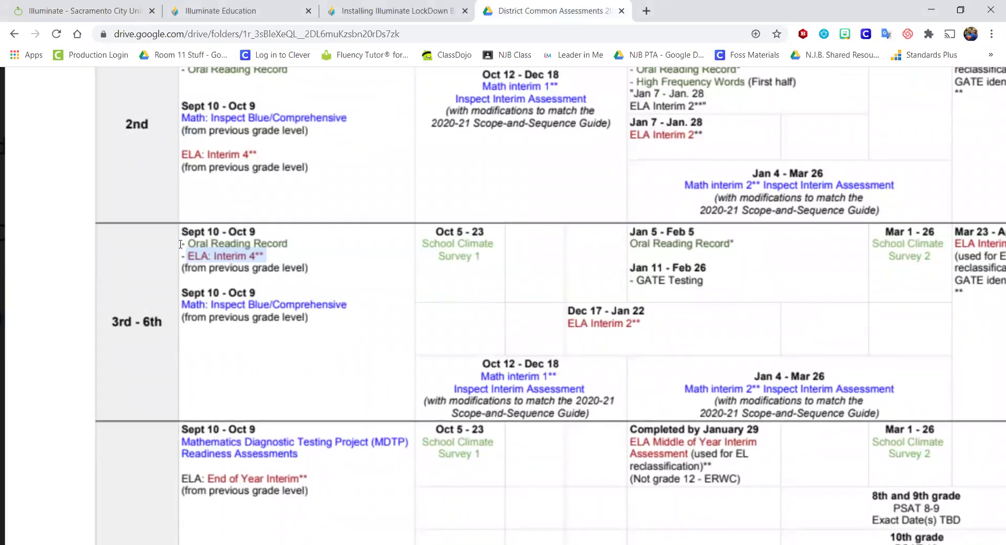
scroll(180, 244, "up", 2)
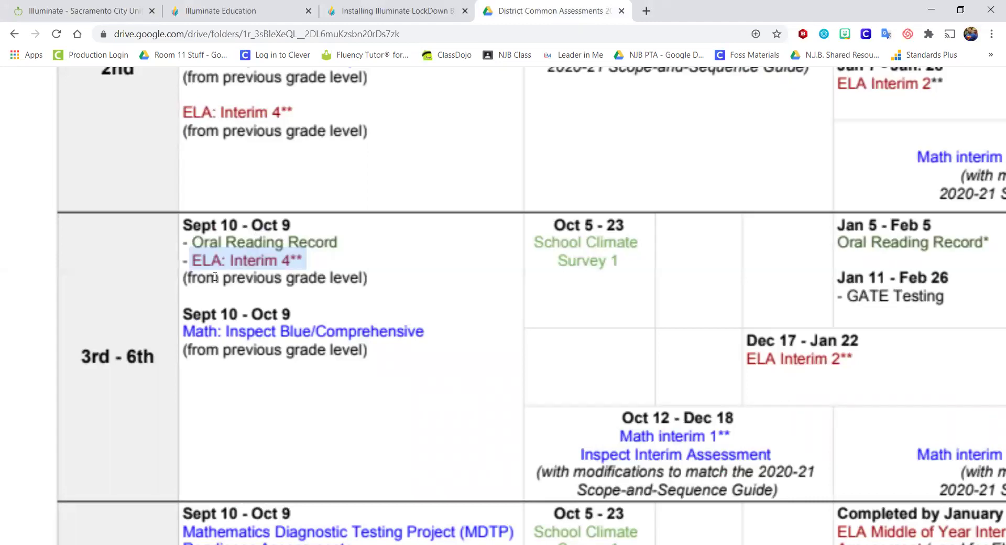
double_click(91, 356)
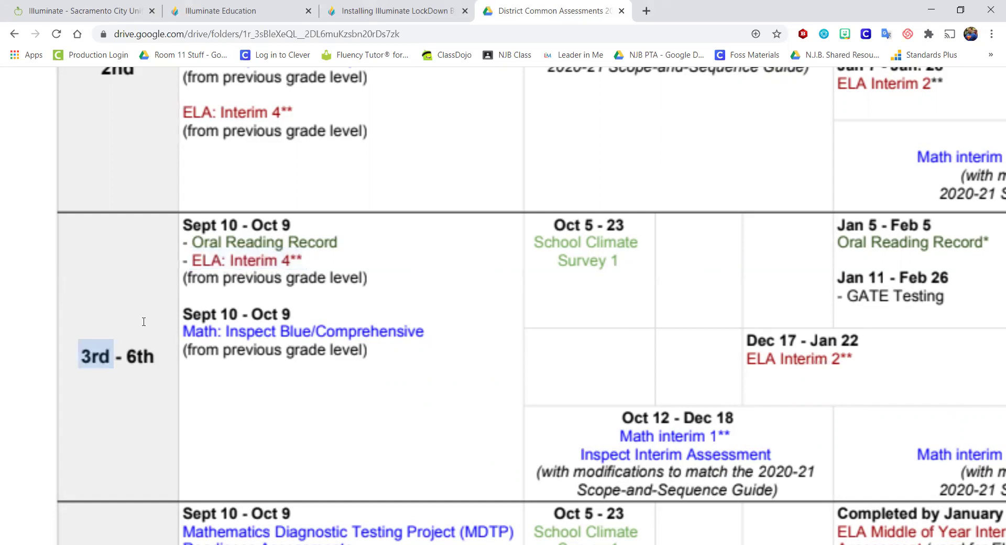
left_click_drag(185, 278, 287, 278)
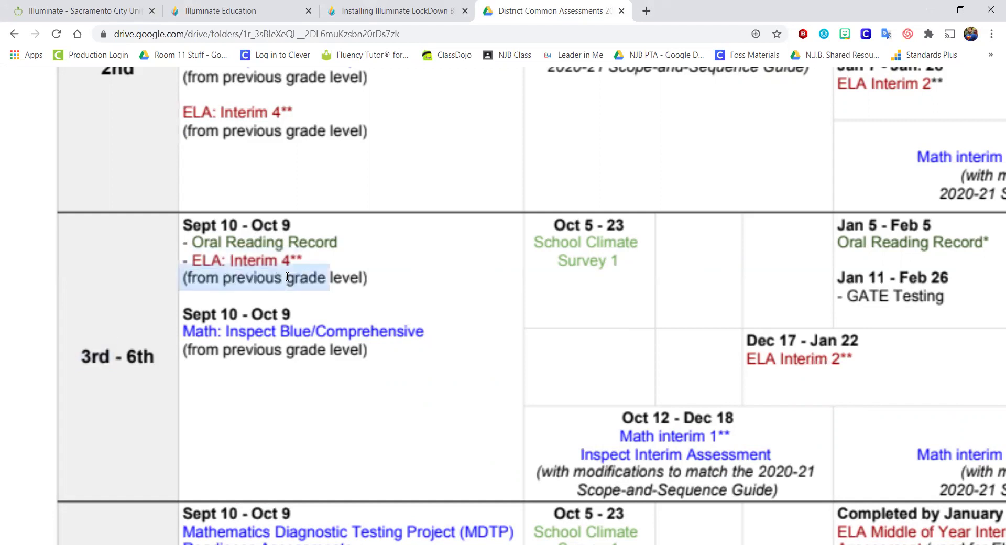
left_click(351, 299)
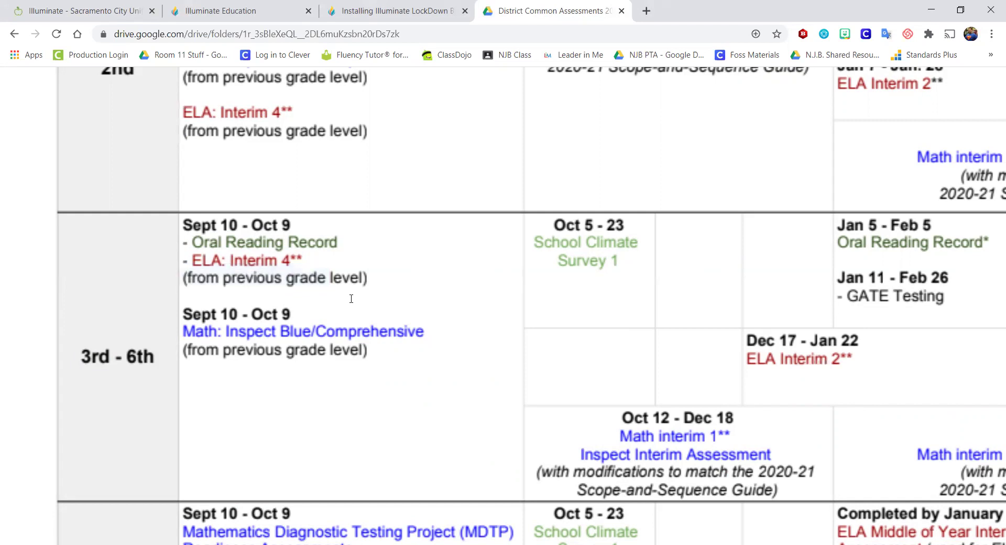
left_click_drag(186, 331, 349, 330)
left_click_drag(183, 349, 349, 348)
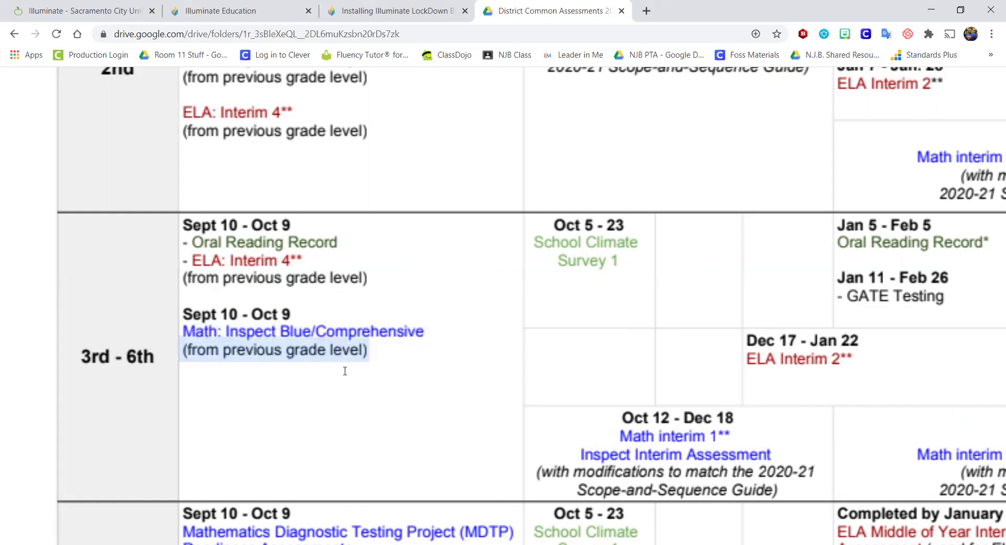
Step: Zoom out, highlight the ELA: Interim 4 and Math: Inspect Blue/Comprehensive entries, and switch to Illuminate
key("ctrl+minus")
scroll(343, 316, "up", 5)
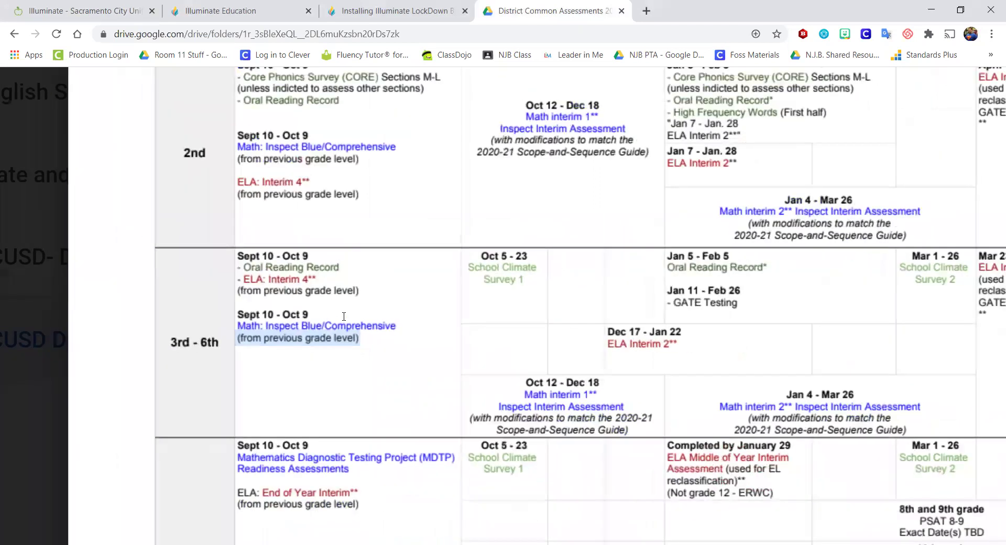
scroll(344, 317, "up", 2)
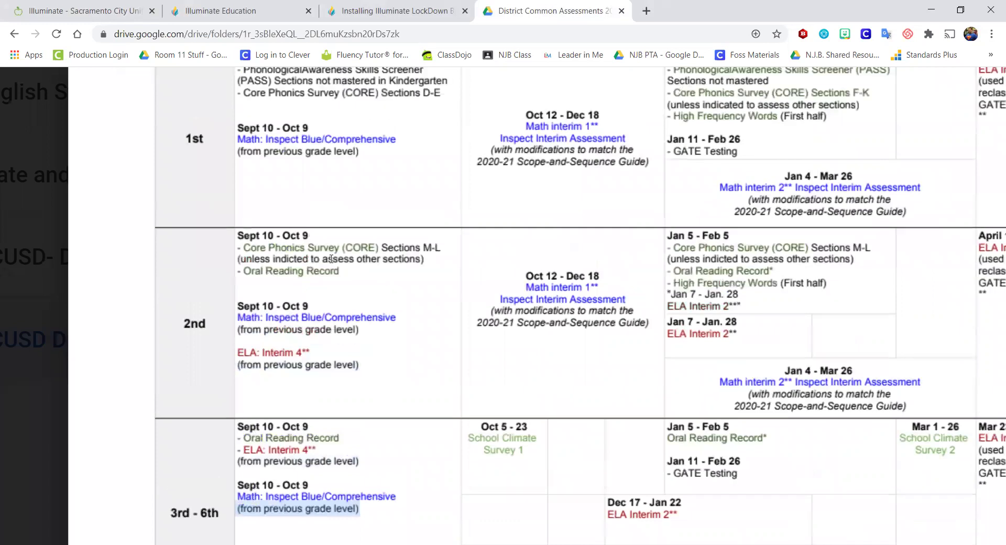
scroll(313, 325, "up", 4)
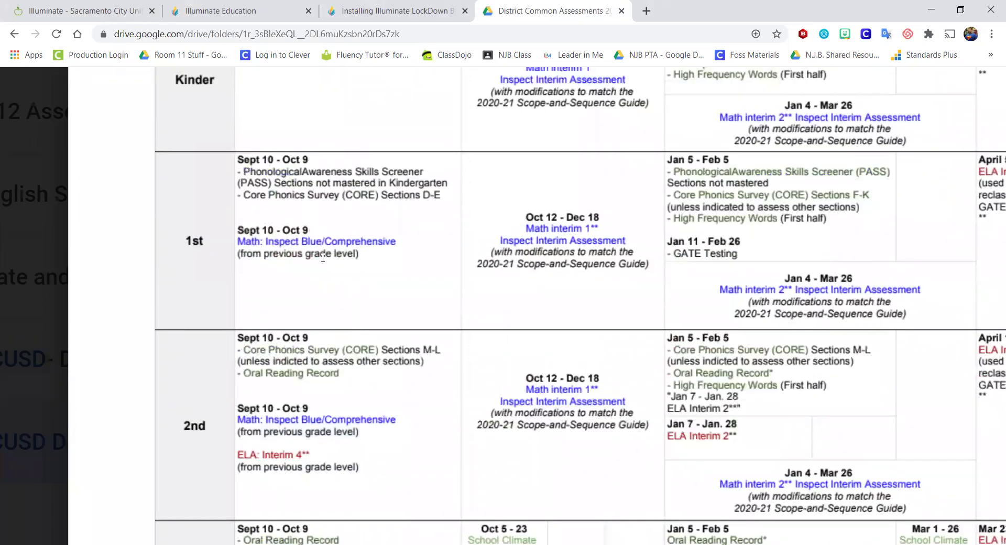
scroll(325, 281, "down", 9)
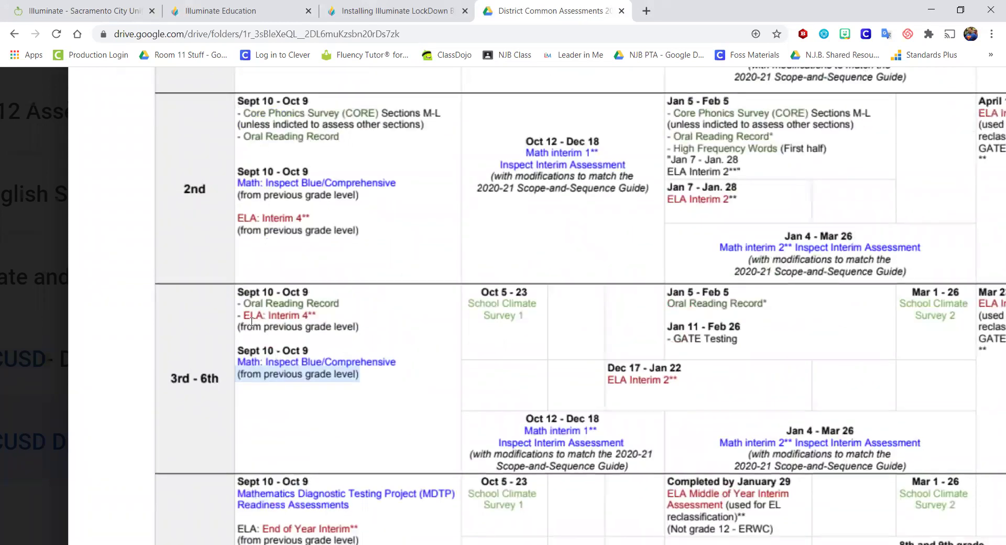
left_click_drag(244, 314, 308, 315)
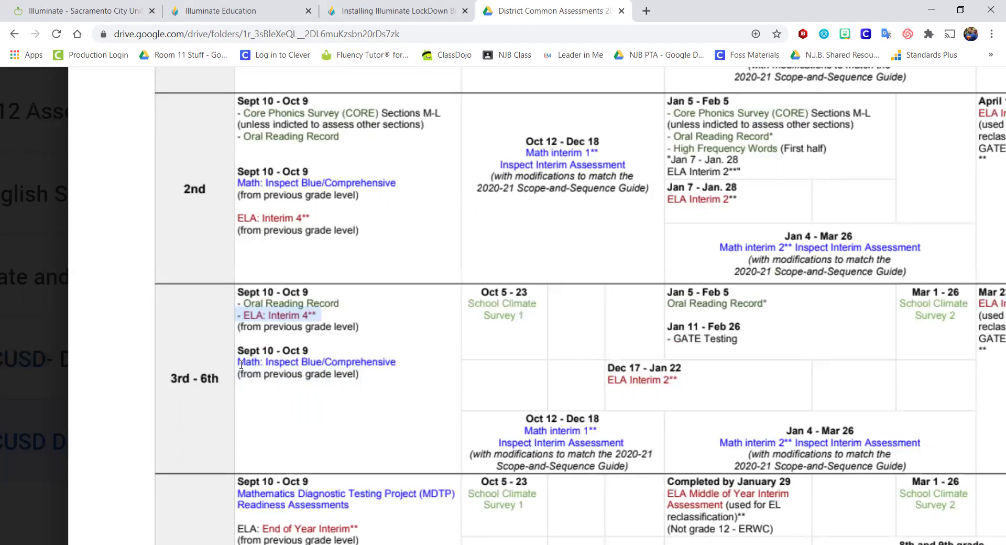
left_click_drag(239, 362, 380, 361)
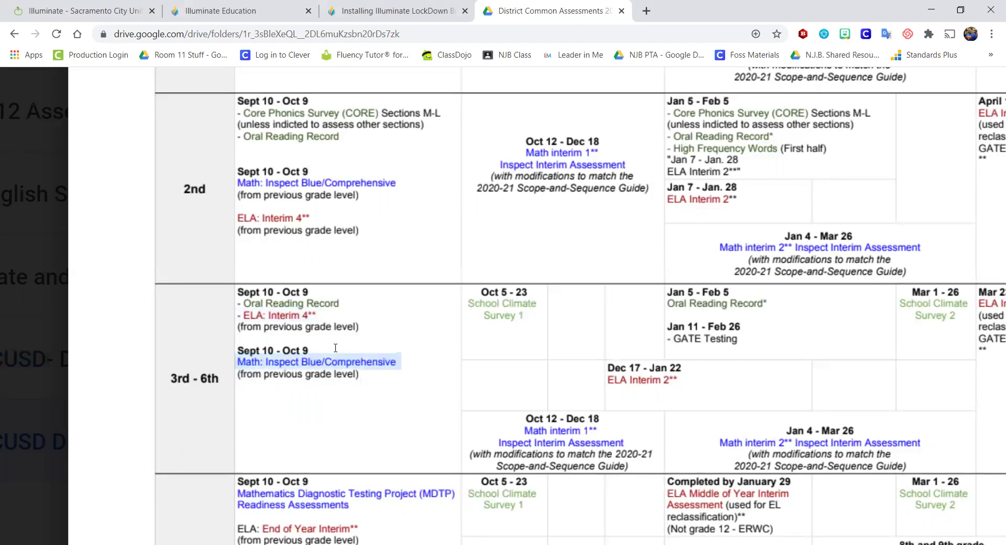
left_click(97, 8)
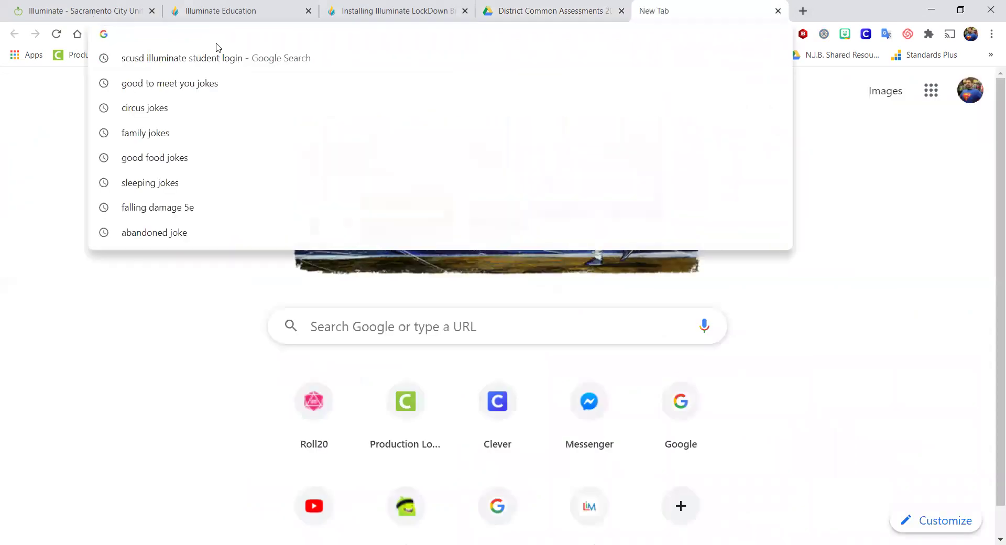
Step: Search Google for 'scusd illuminate log in' to reach the district sign-in page
left_click(134, 338)
left_click(371, 309)
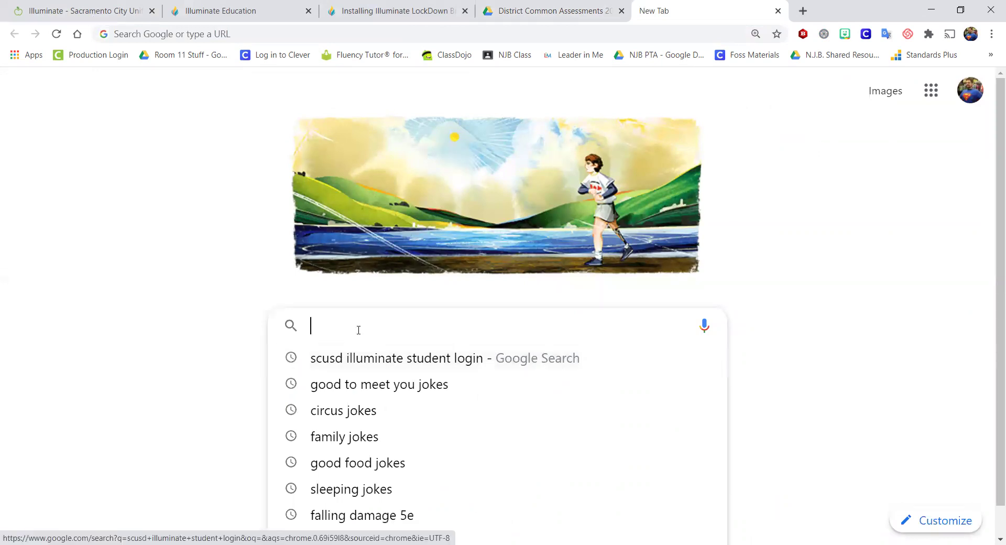
type("scusd illuminate log in")
key("Return")
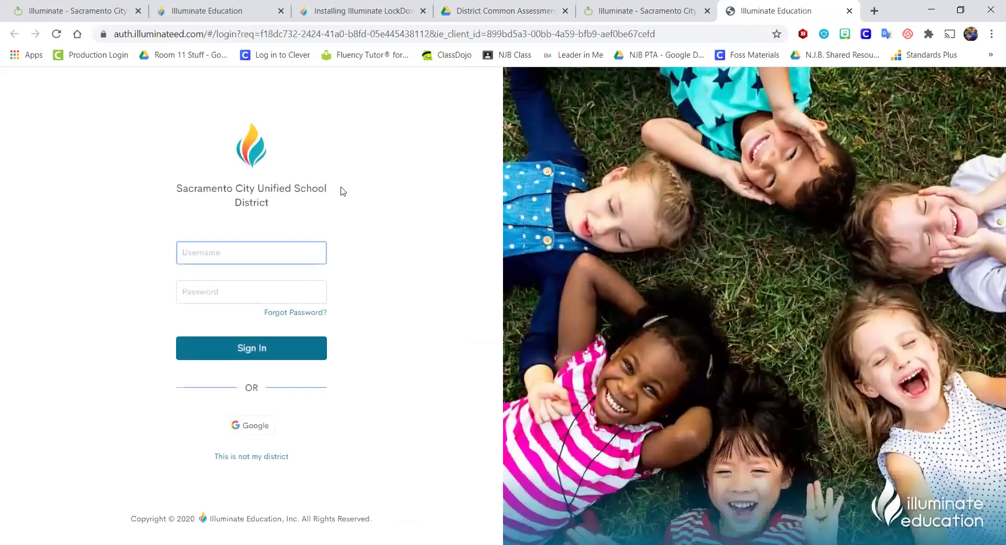
Step: Sign in to Illuminate with the Google account
left_click(244, 431)
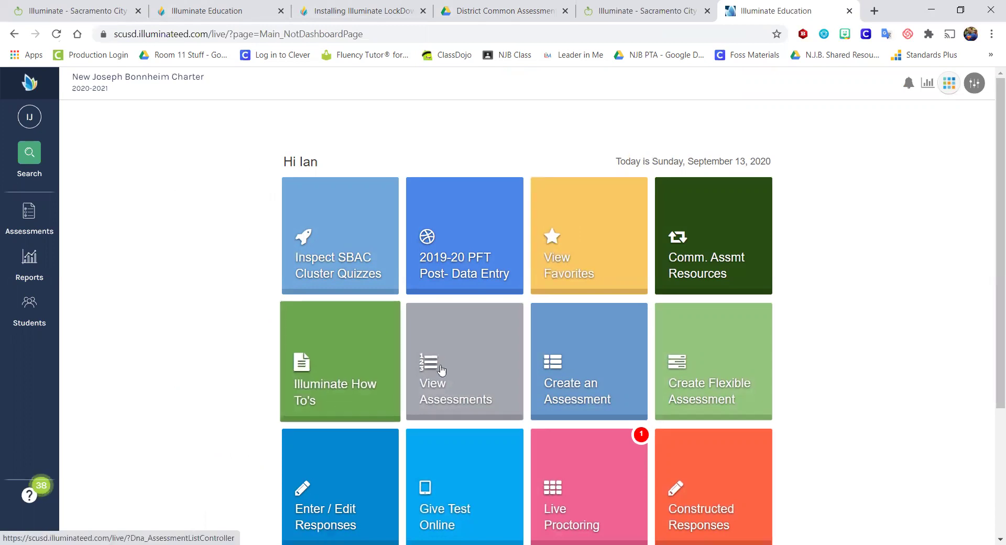
Step: Show the Shared with Me assessments, then return to the Drive assessment calendar tab
left_click(458, 379)
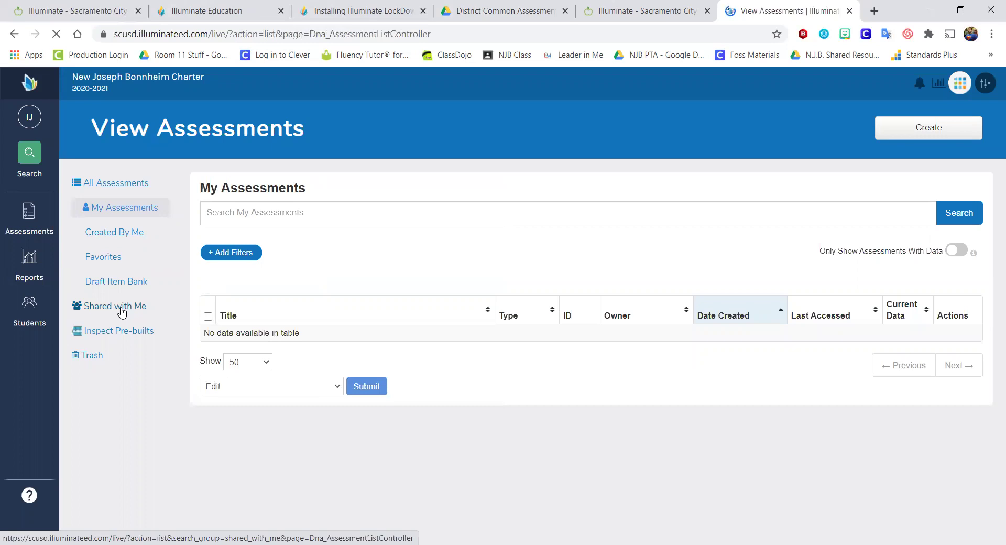
left_click(123, 313)
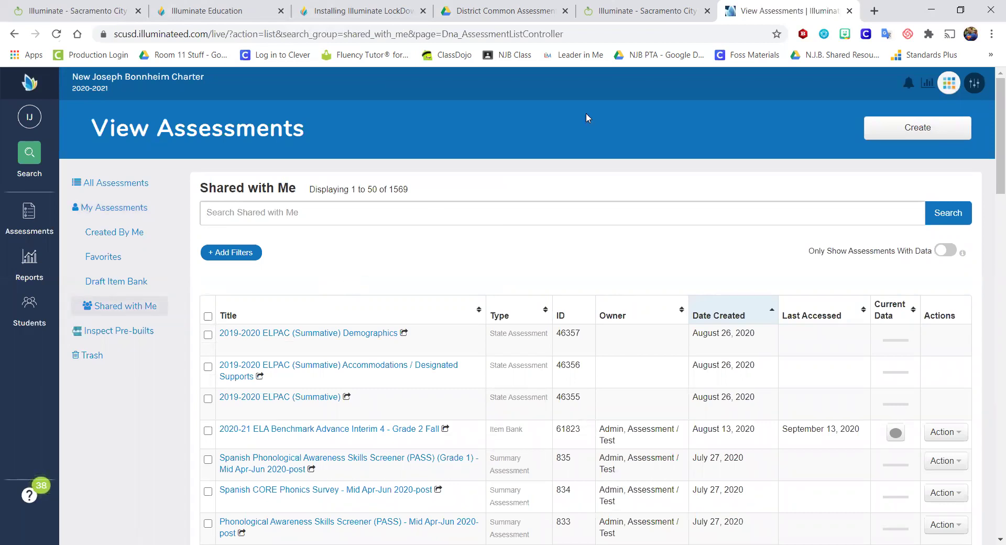
key("ctrl+Page_Up")
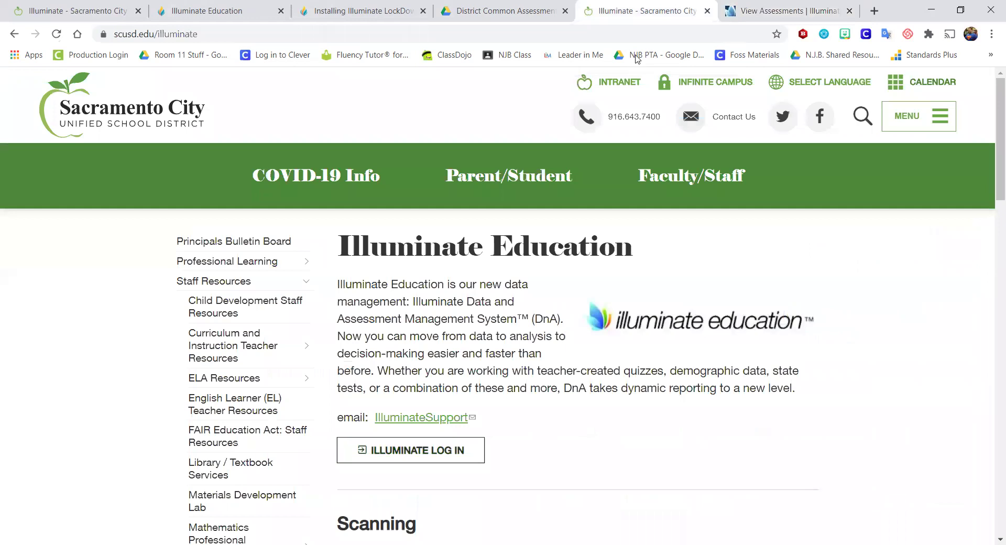
key("ctrl+Page_Up")
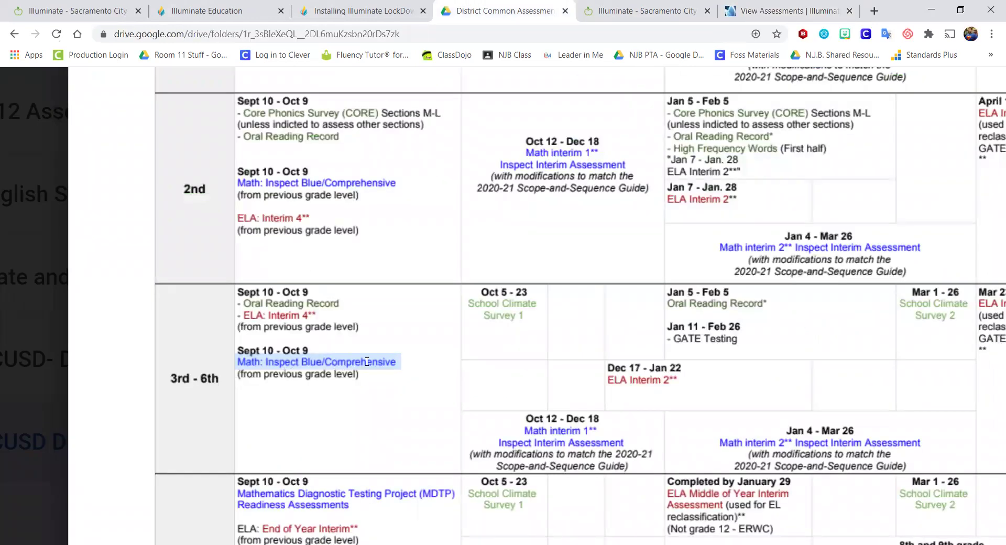
Step: Copy the 'Math: Inspect Blue/Comprehensive' title and go back to the Illuminate assessments tab
double_click(396, 363)
left_click(393, 362)
left_click_drag(392, 362, 250, 361)
right_click(341, 361)
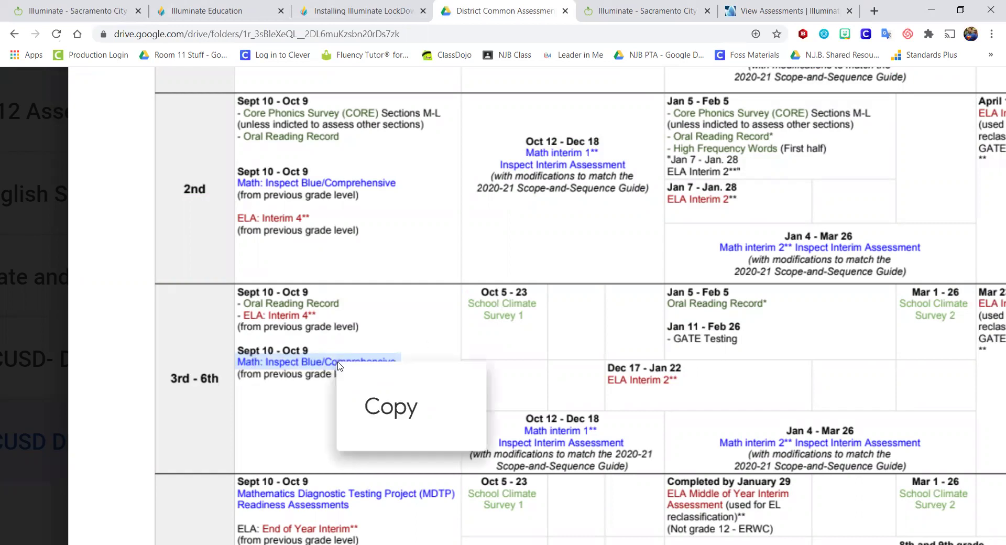
left_click(375, 408)
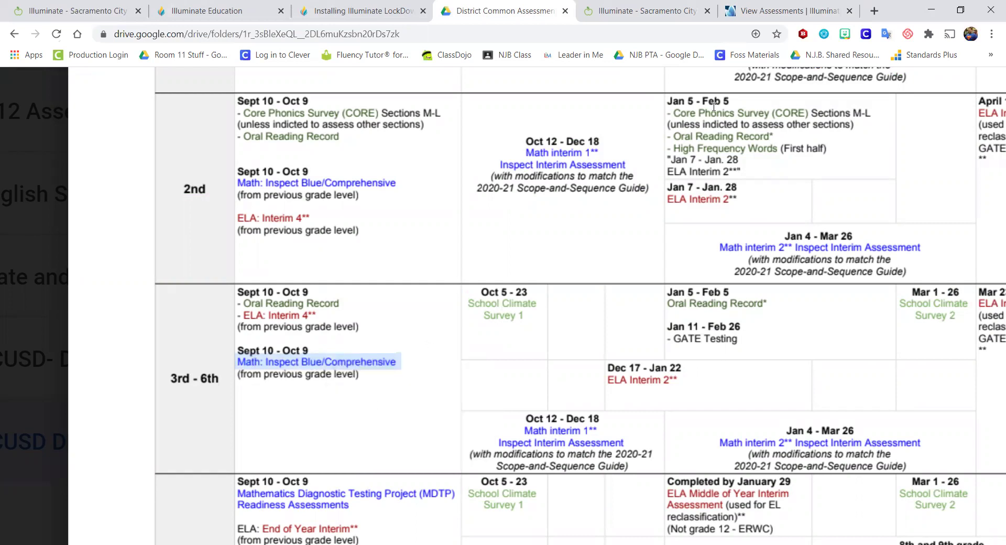
left_click(783, 11)
Step: Search Shared with Me for the pasted title, then retry without the 'Math:' prefix
left_click(268, 218)
key("ctrl+v")
key("Return")
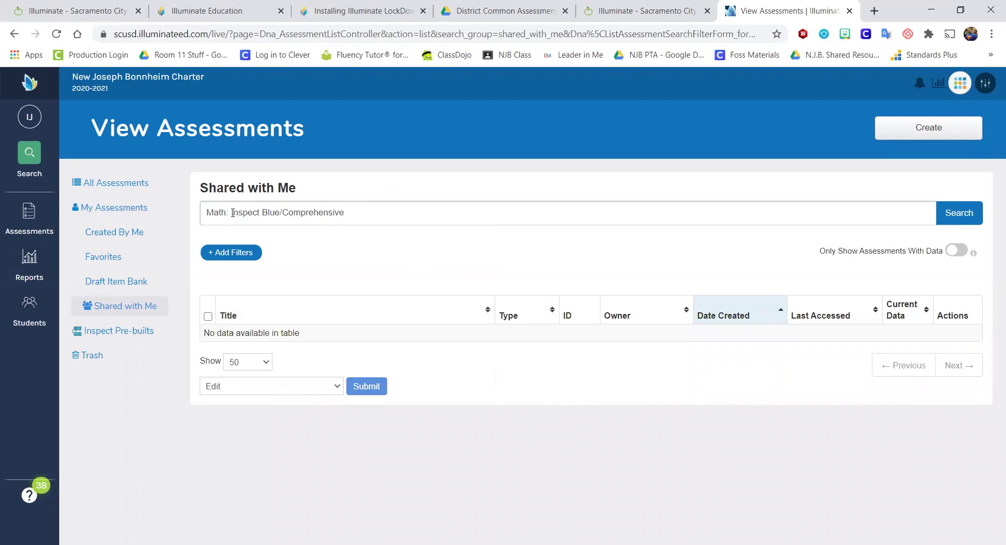
left_click_drag(231, 213, 155, 218)
key("BackSpace")
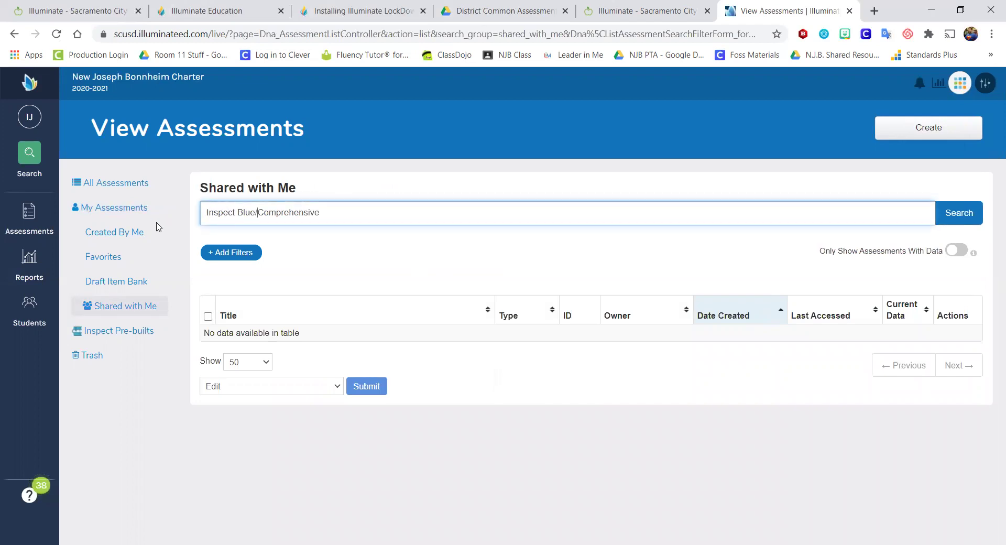
key("BackSpace")
key("Return")
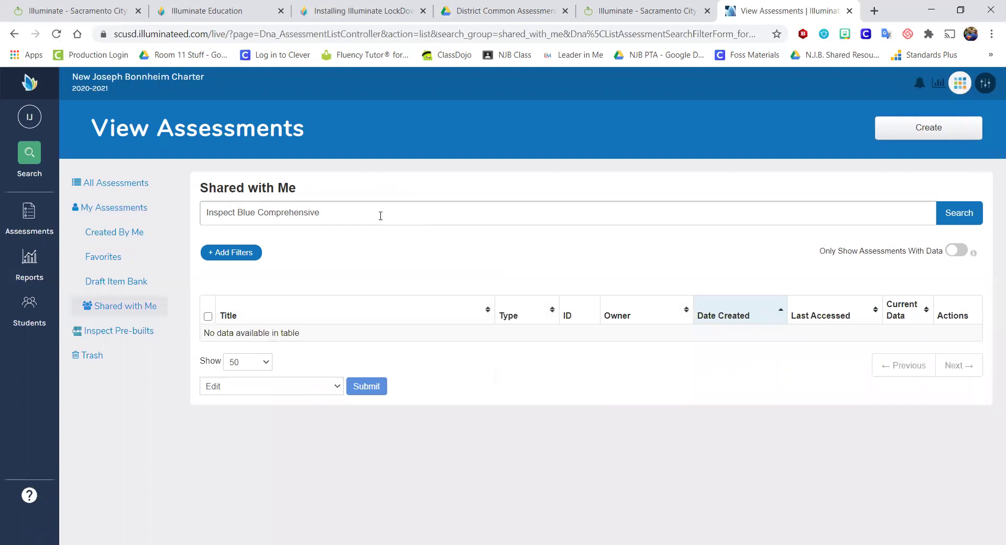
Step: Narrow the search to 'Inspect Blue' and reset the page zoom
left_click_drag(338, 212, 256, 212)
key("BackSpace")
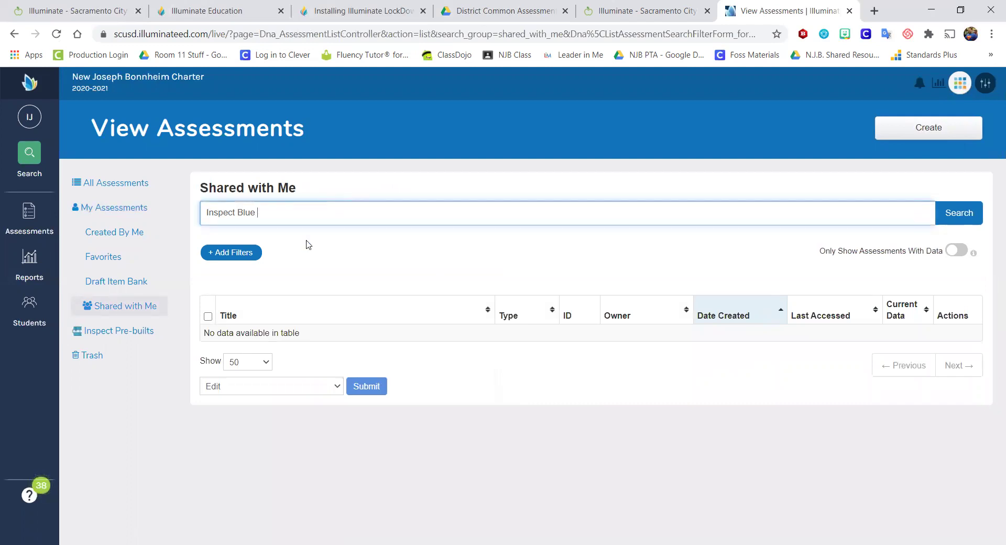
key("Return")
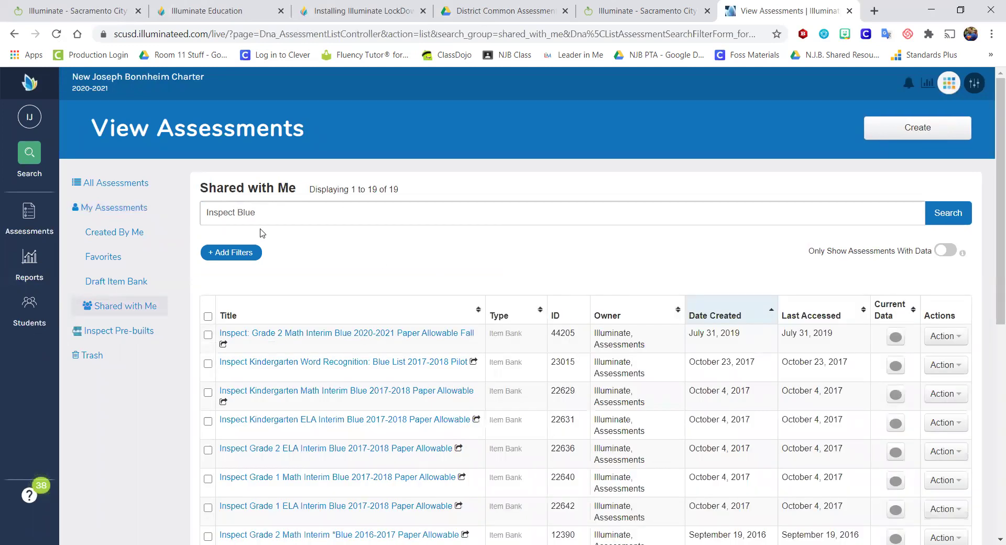
triple_click(261, 210)
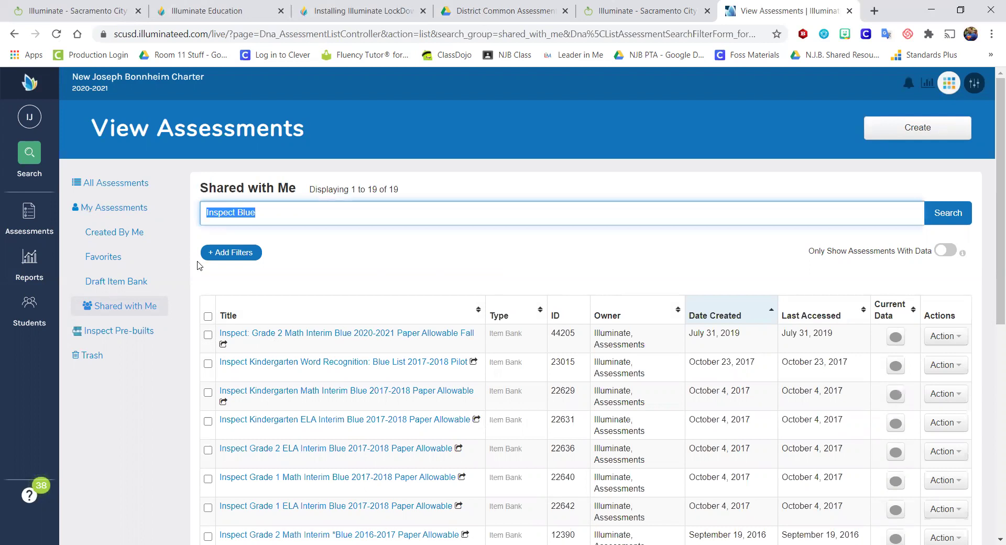
left_click(271, 210)
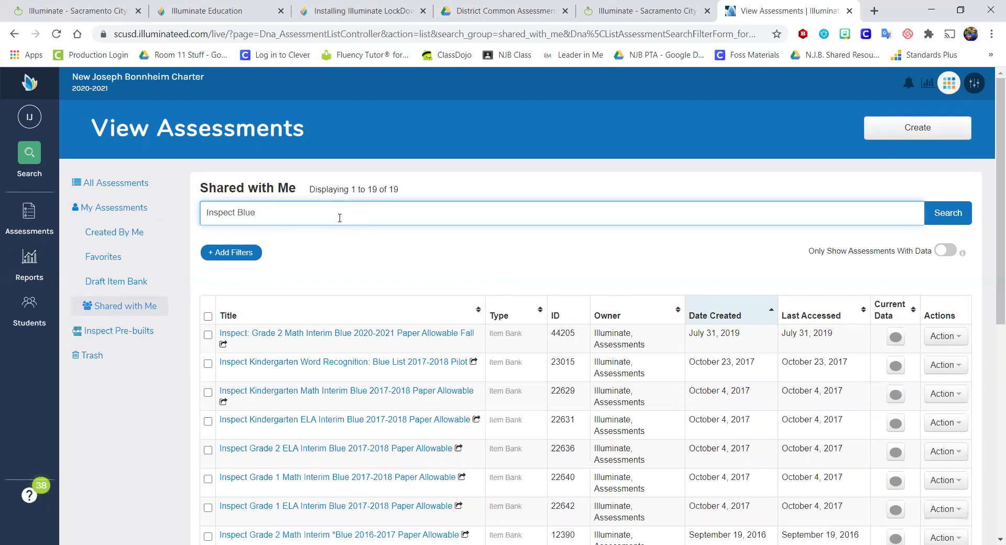
scroll(330, 273, "down", 2)
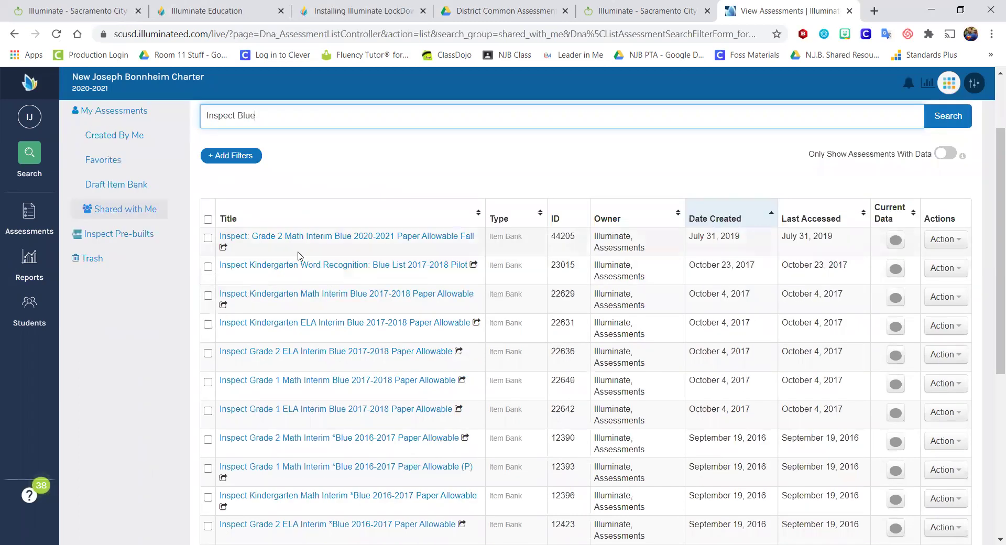
scroll(300, 256, "up", 3, "ctrl")
scroll(300, 255, "up", 2, "ctrl")
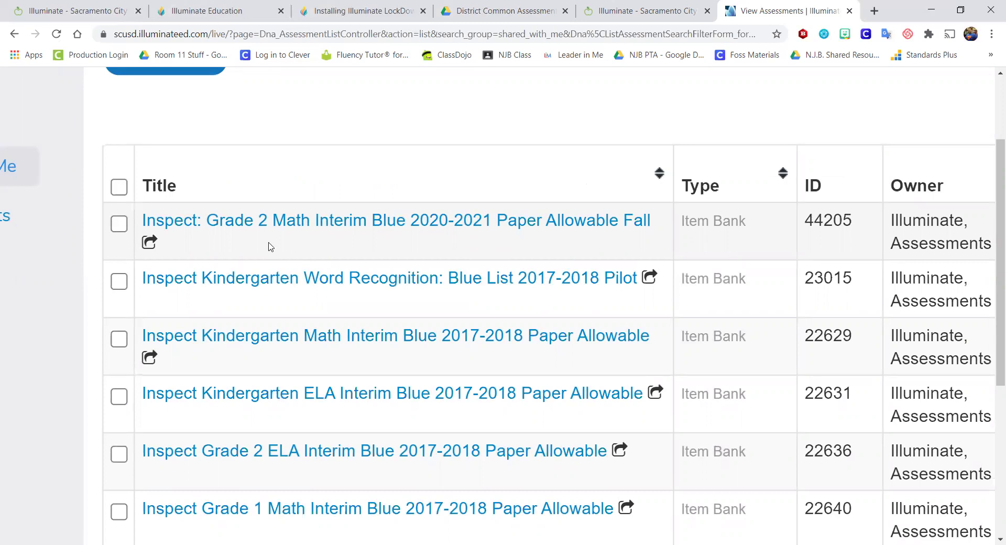
key("ctrl+minus")
key("ctrl+minus")
key("ctrl+minus")
key("ctrl+minus")
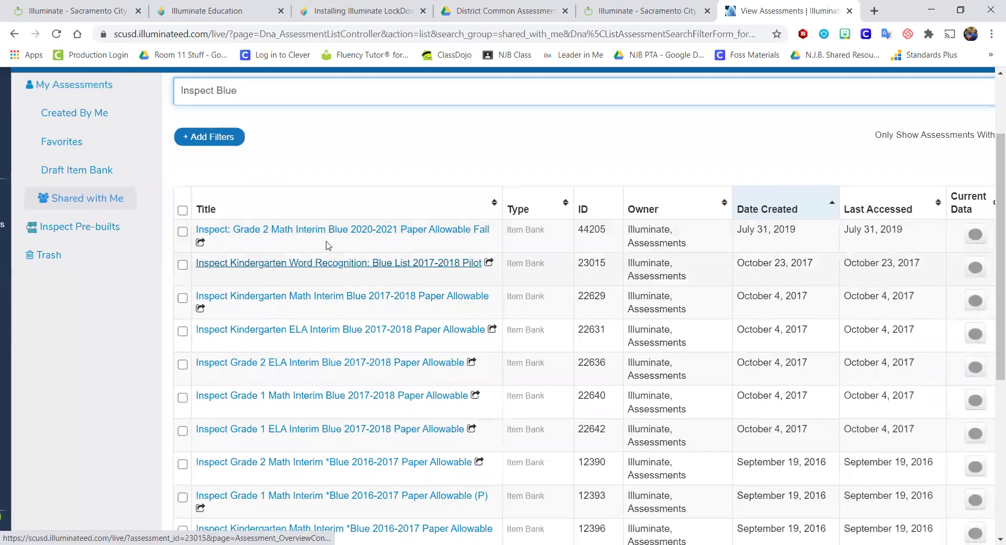
Step: Open Grade 2 Math Interim Blue 2020-2021 and choose Online administration
left_click(282, 231)
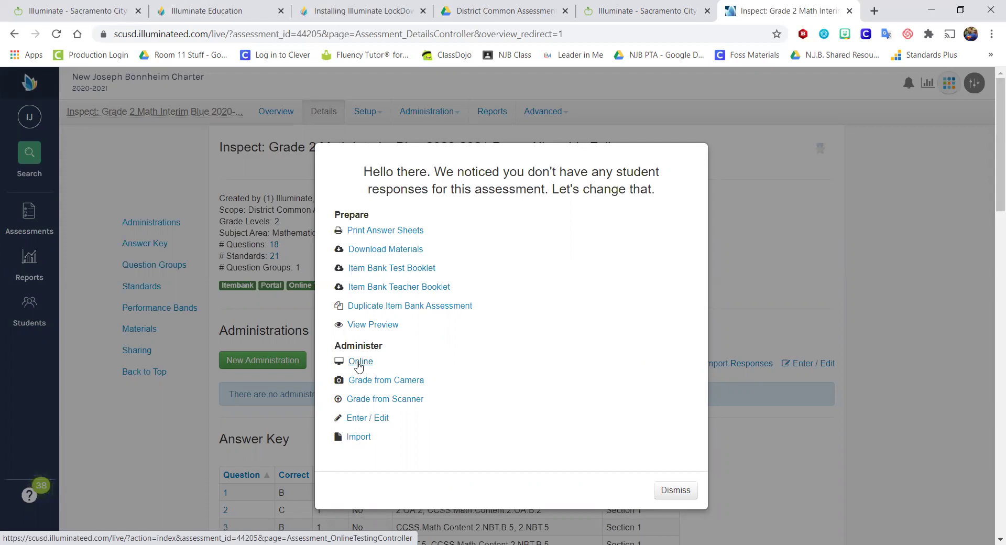
left_click(359, 363)
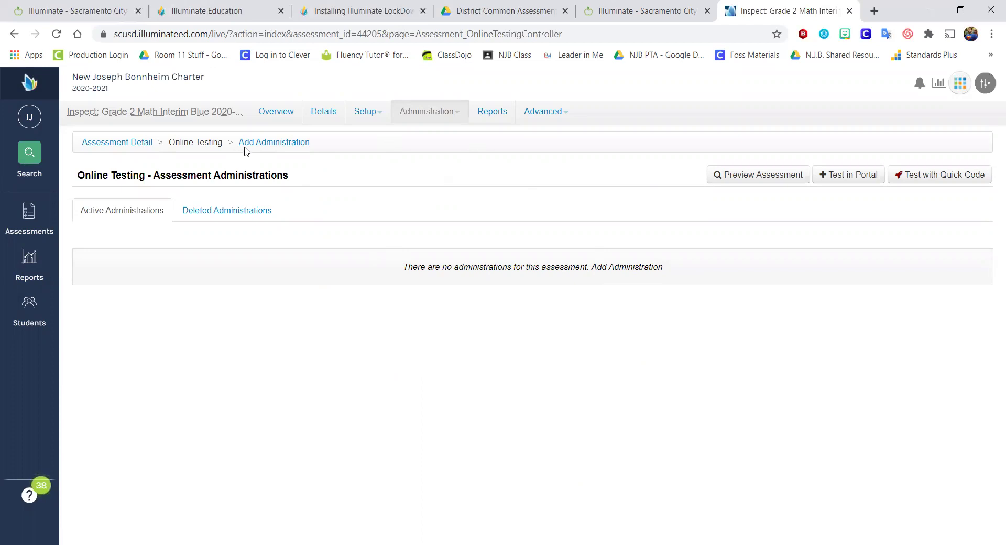
Step: Add a new administration and set its testing window end date to October 9, 2020
left_click(281, 147)
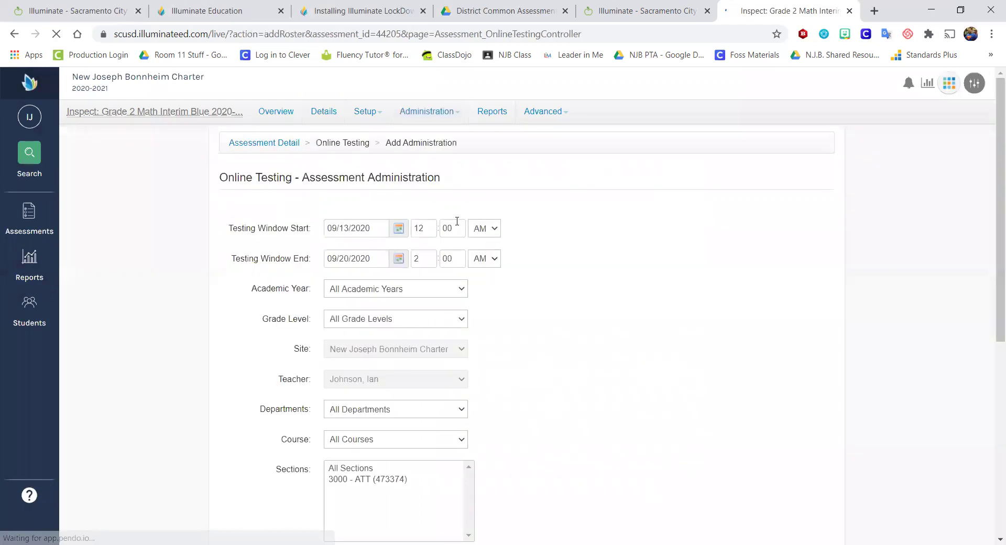
scroll(487, 252, "down", 1)
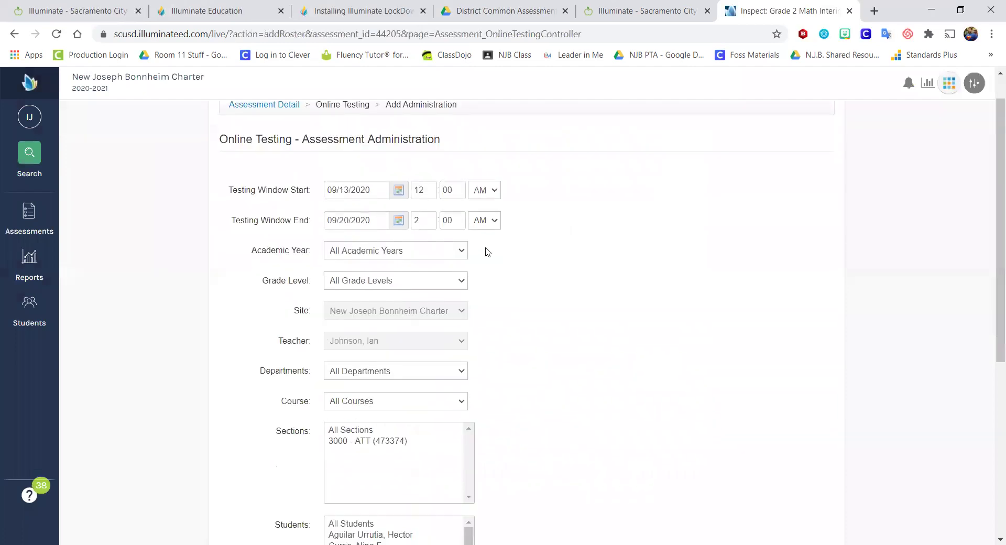
type("2")
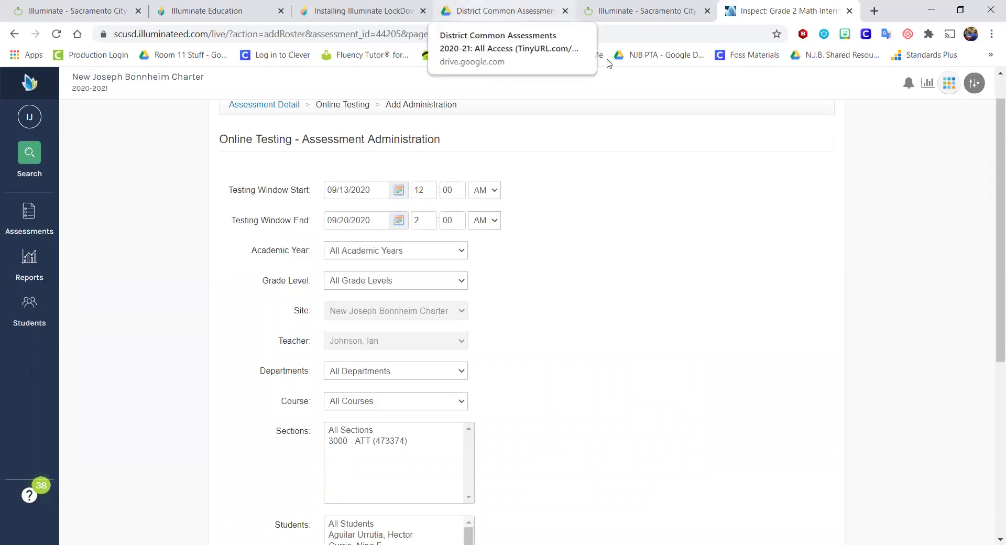
key("ctrl+4")
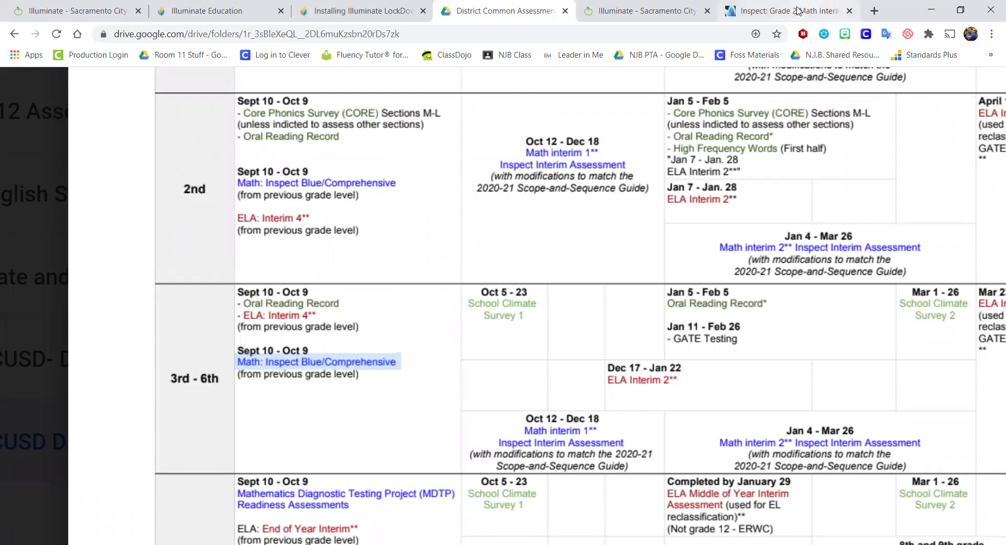
key("ctrl+6")
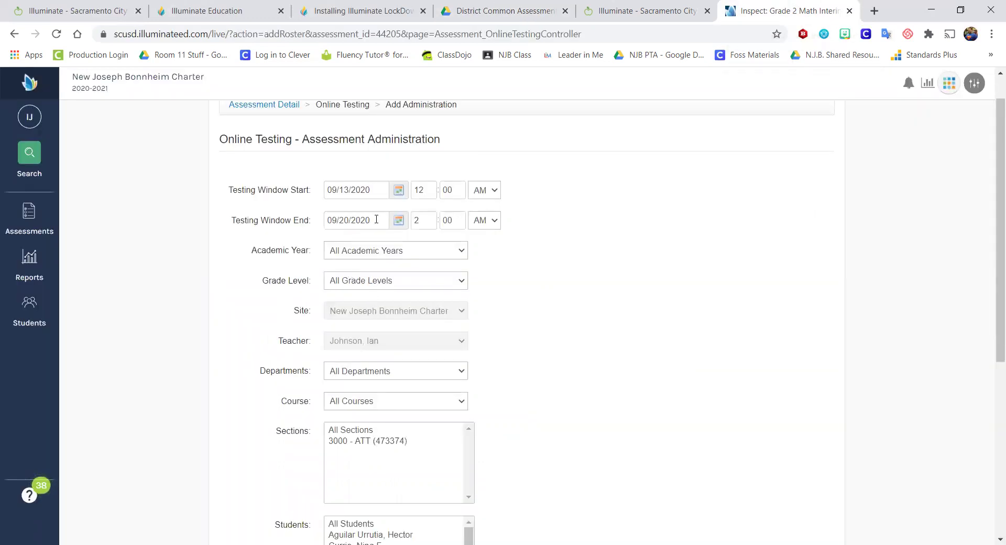
left_click(376, 219)
left_click(404, 225)
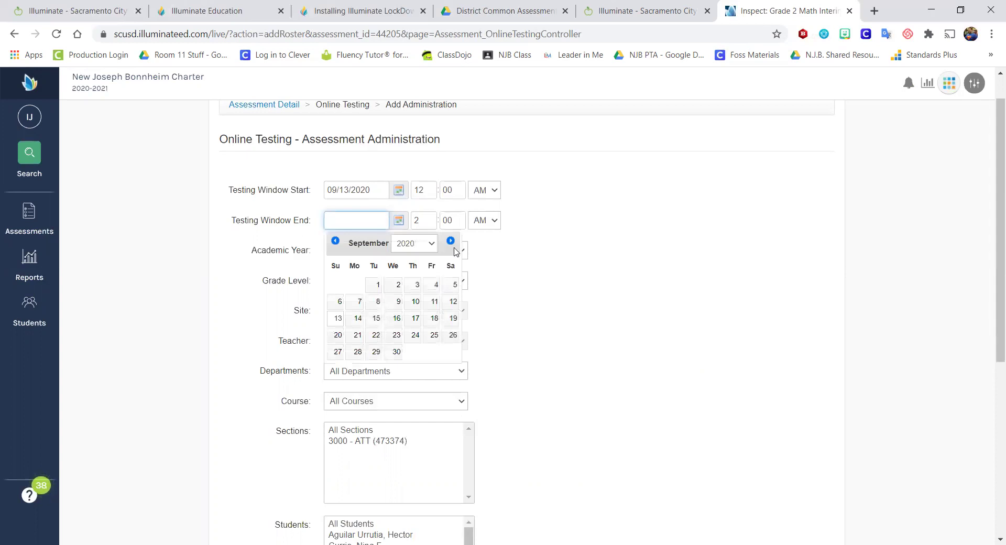
left_click(450, 240)
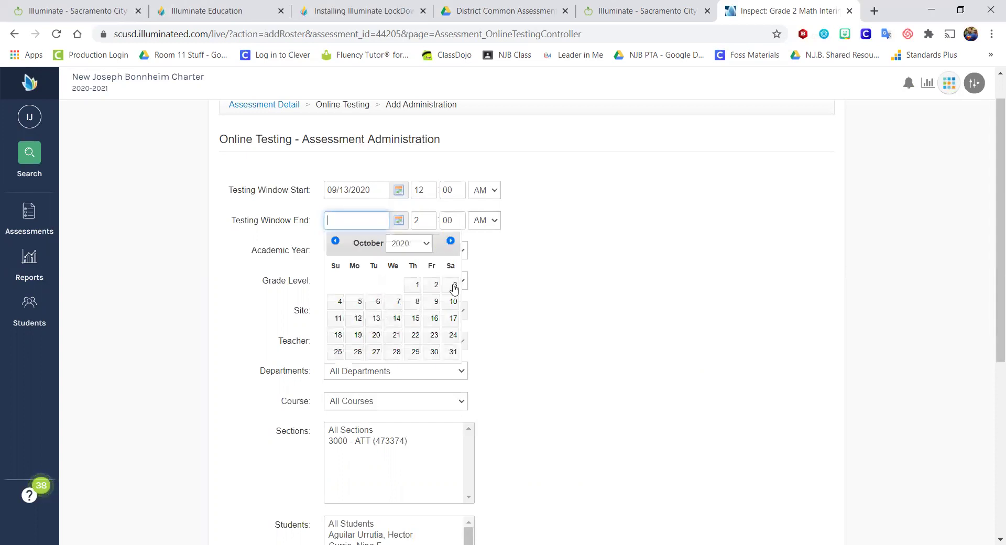
left_click(435, 301)
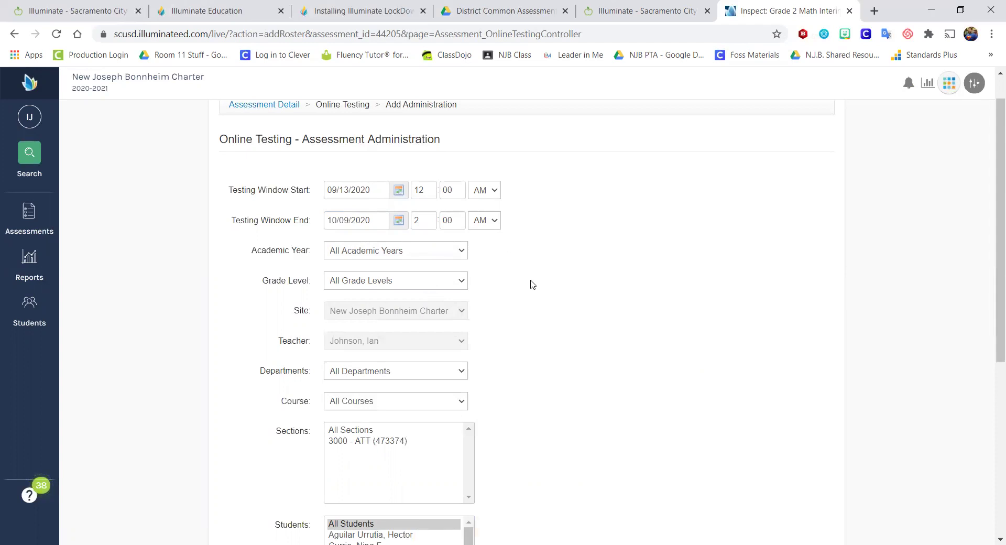
Step: Set Academic Year to 2020-21 and Grade Level to 3rd Grade
left_click(463, 256)
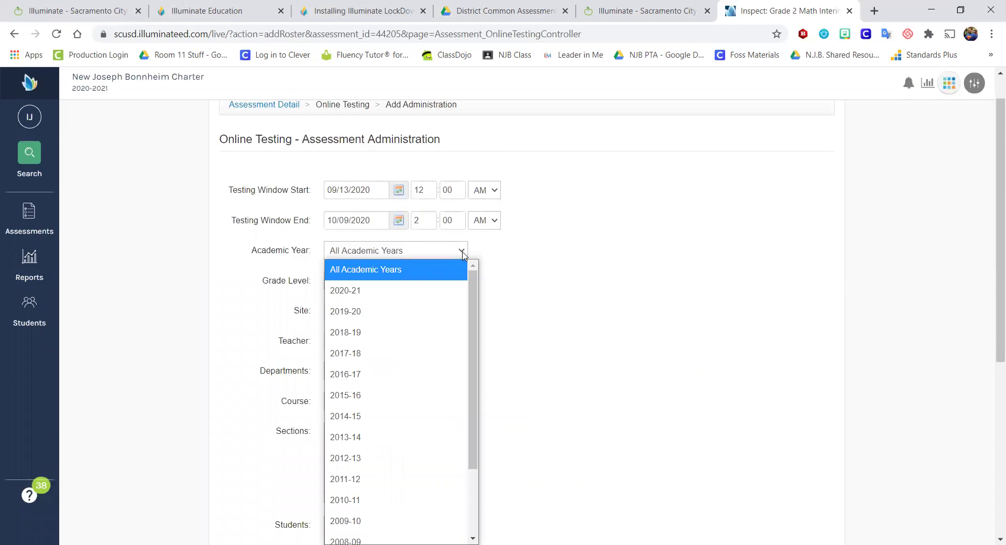
left_click(355, 294)
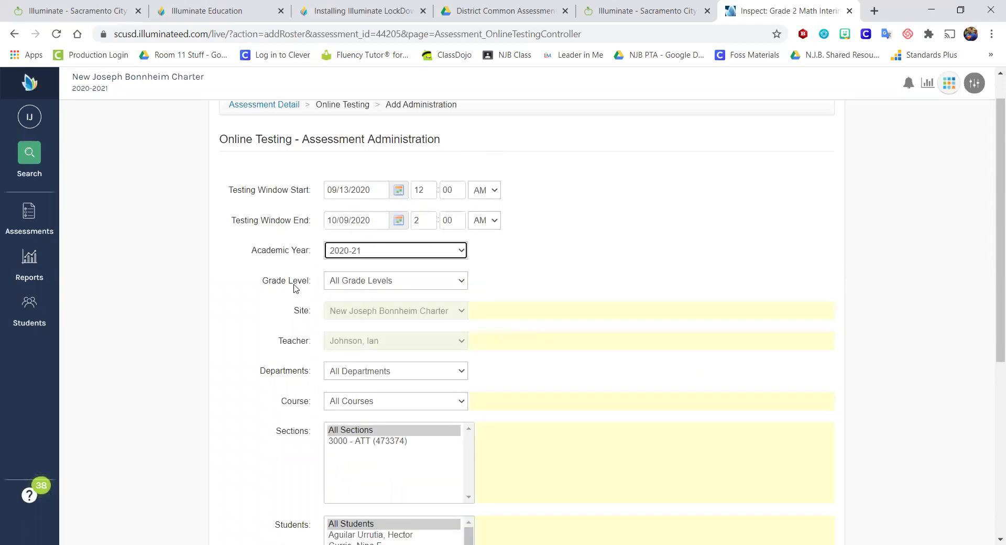
left_click(427, 283)
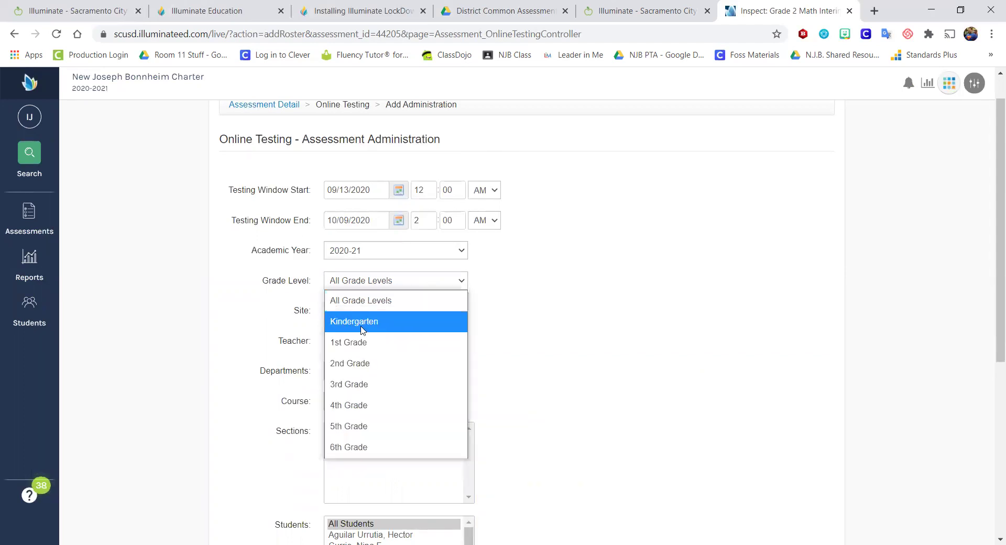
left_click(363, 385)
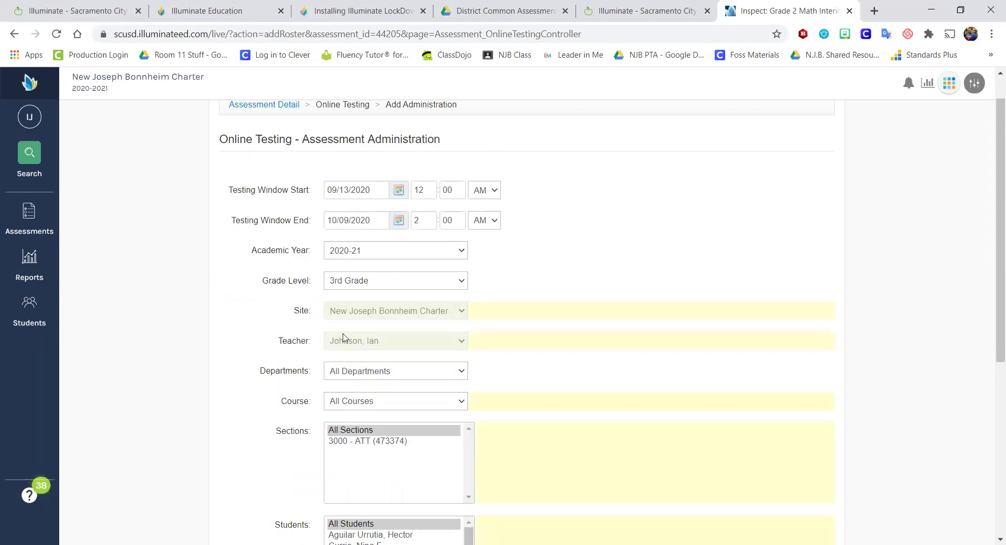
scroll(398, 314, "down", 1)
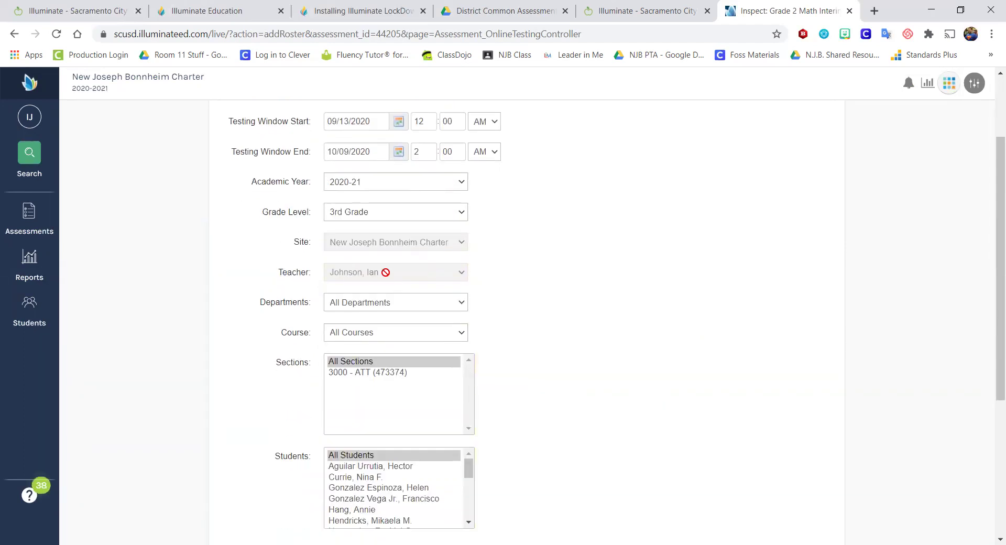
scroll(414, 251, "down", 1)
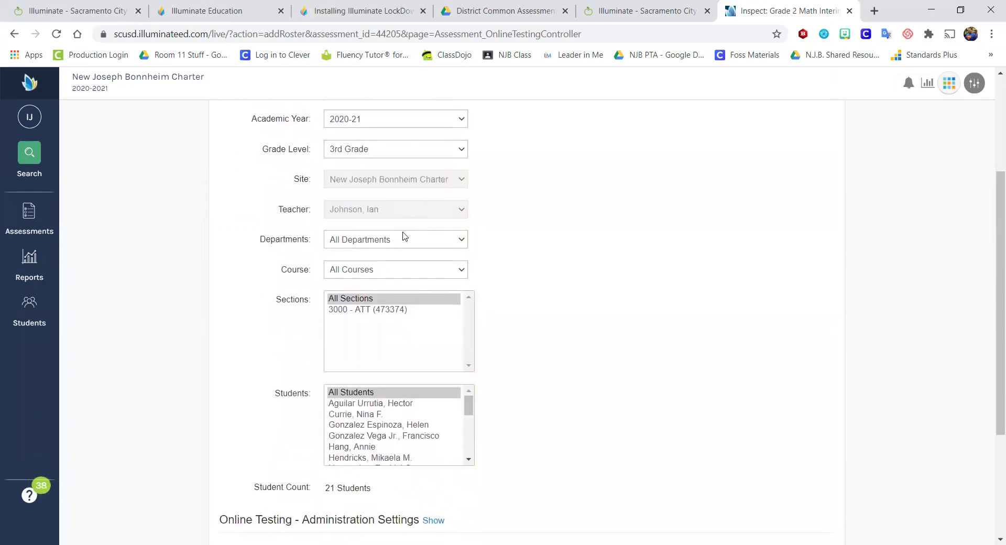
Step: Keep All Departments and All Courses for the roster
left_click(399, 239)
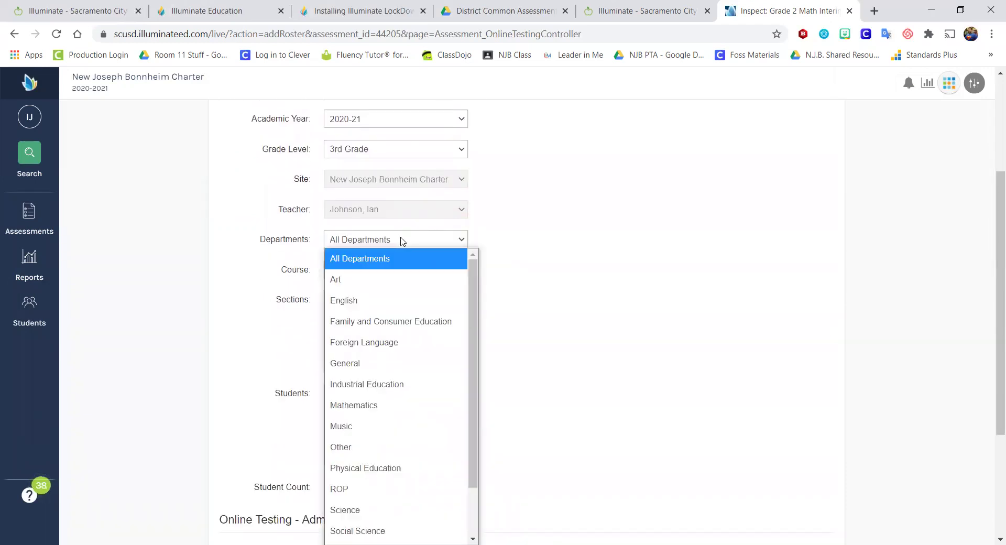
left_click(402, 241)
scroll(518, 308, "down", 1)
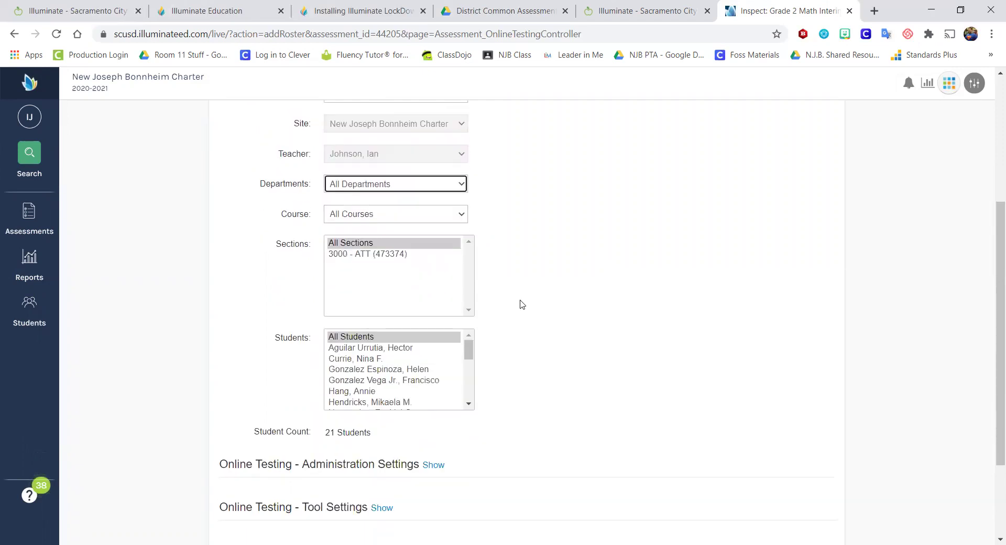
left_click(377, 203)
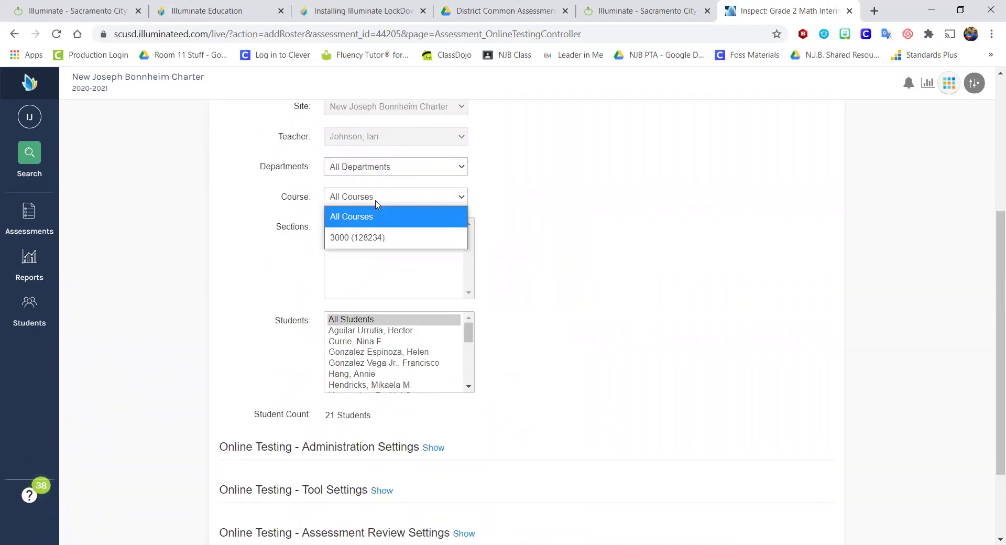
left_click(377, 203)
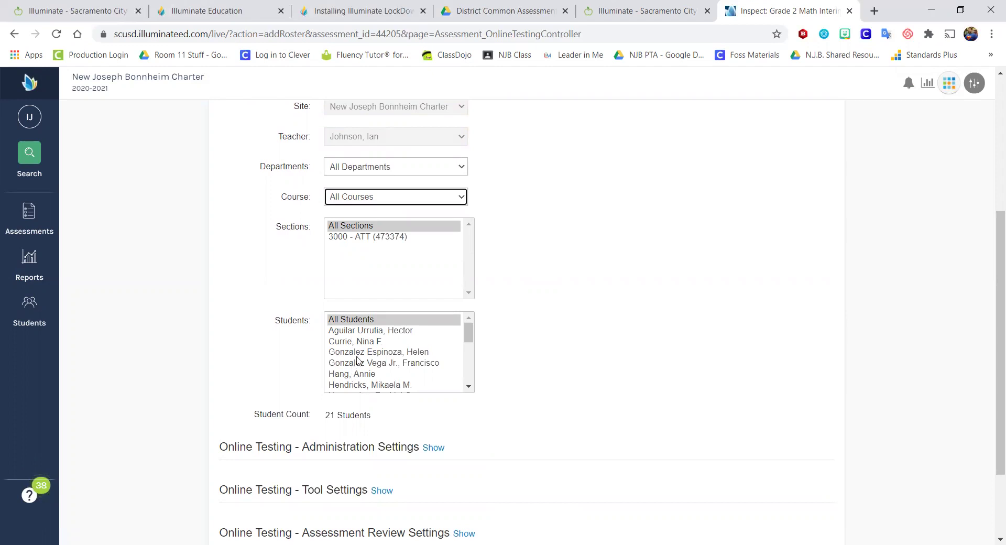
scroll(463, 416, "down", 2)
right_click(462, 413)
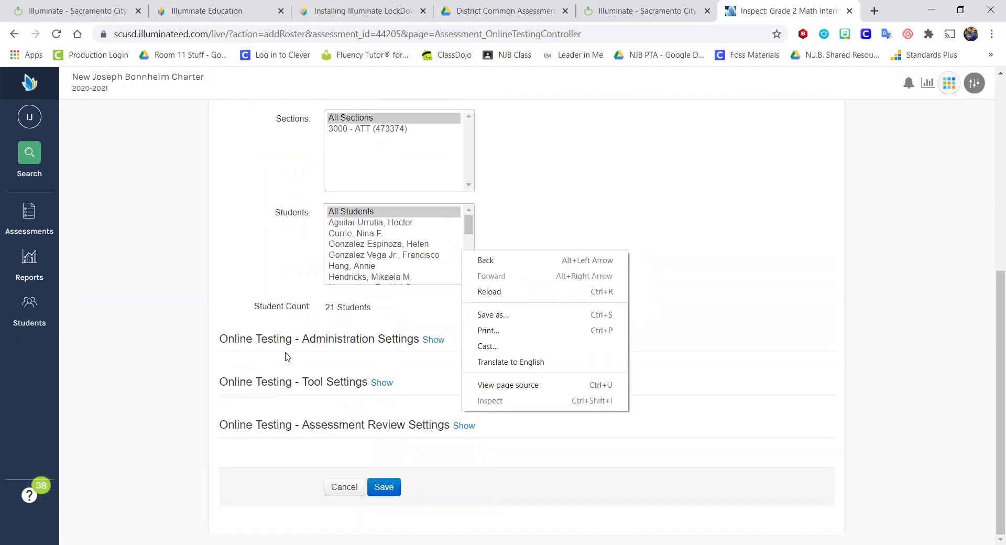
left_click(684, 304)
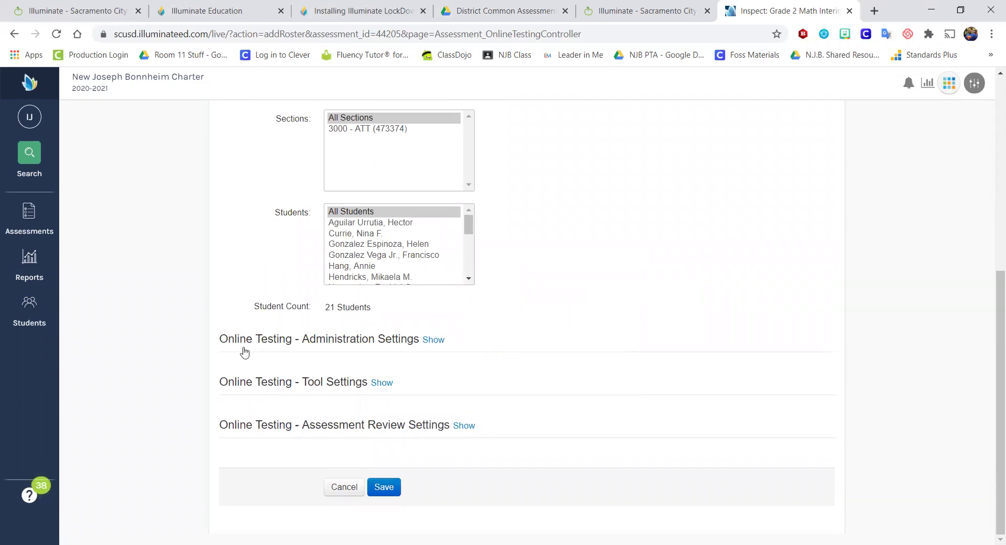
Step: Expand the administration settings and review no time limit and 3 student pauses
left_click(433, 340)
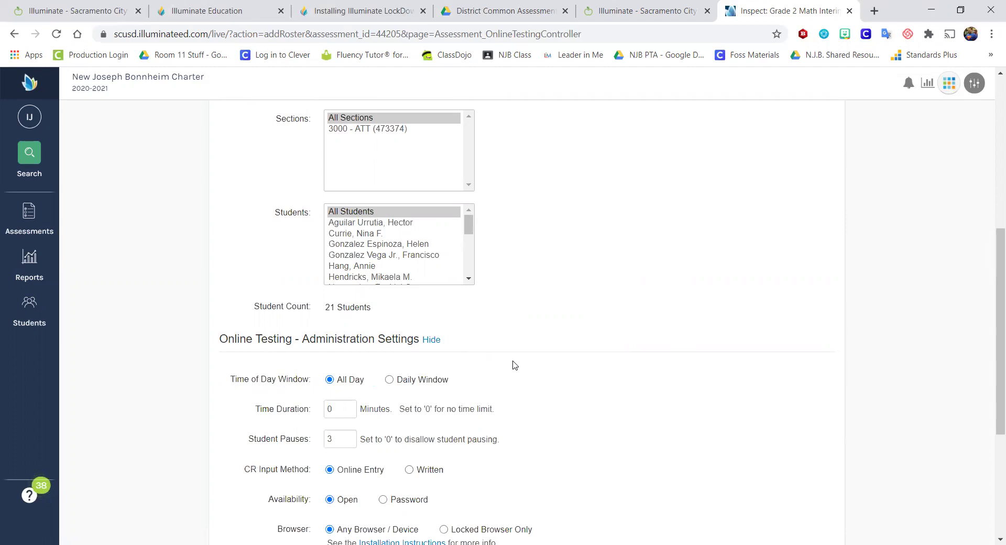
scroll(522, 349, "down", 3)
scroll(460, 245, "down", 2)
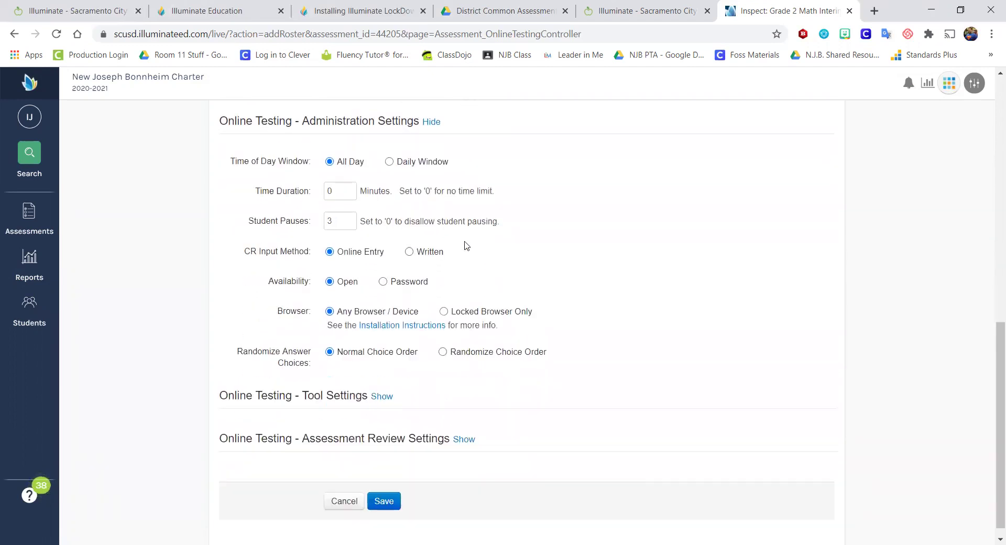
scroll(429, 236, "up", 3)
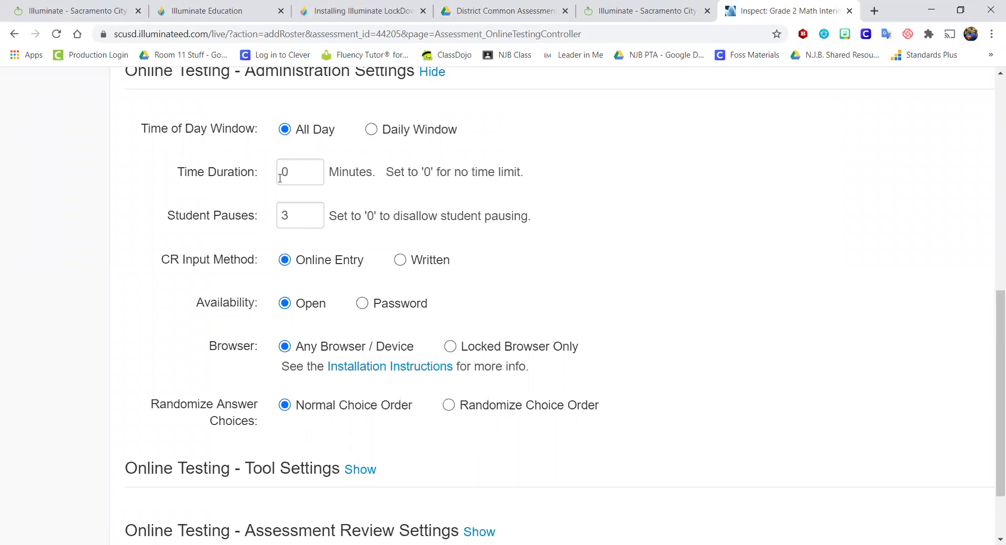
left_click_drag(387, 177, 518, 184)
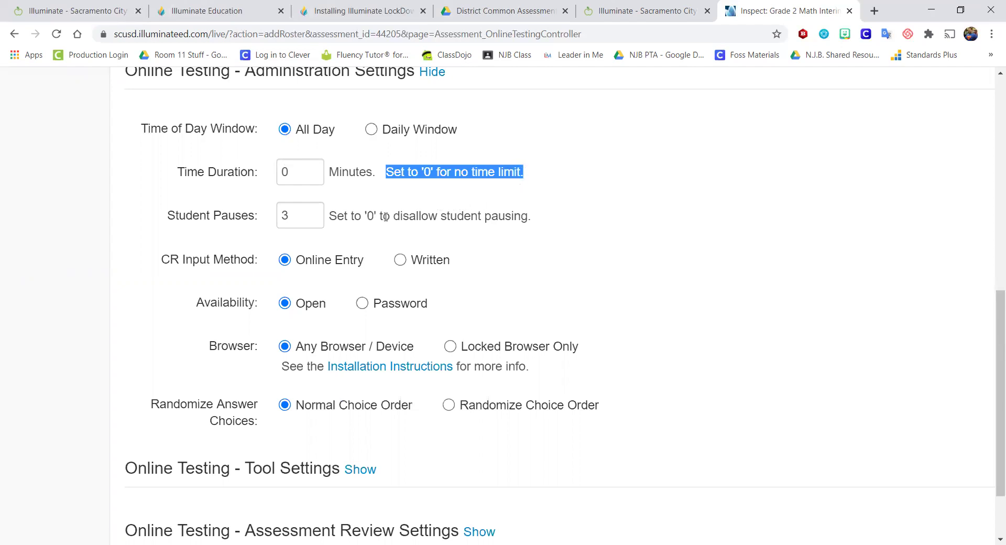
left_click(288, 216)
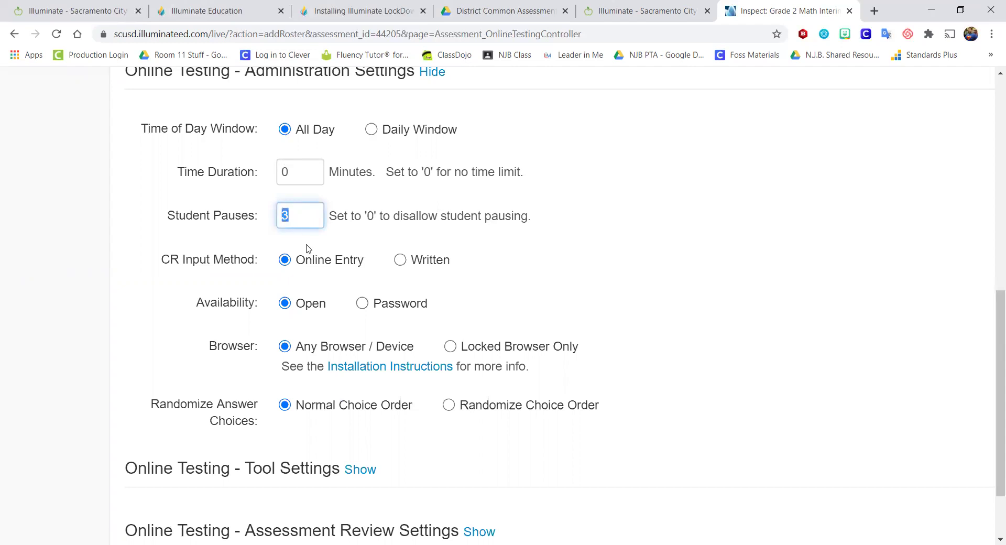
left_click_drag(329, 215, 529, 213)
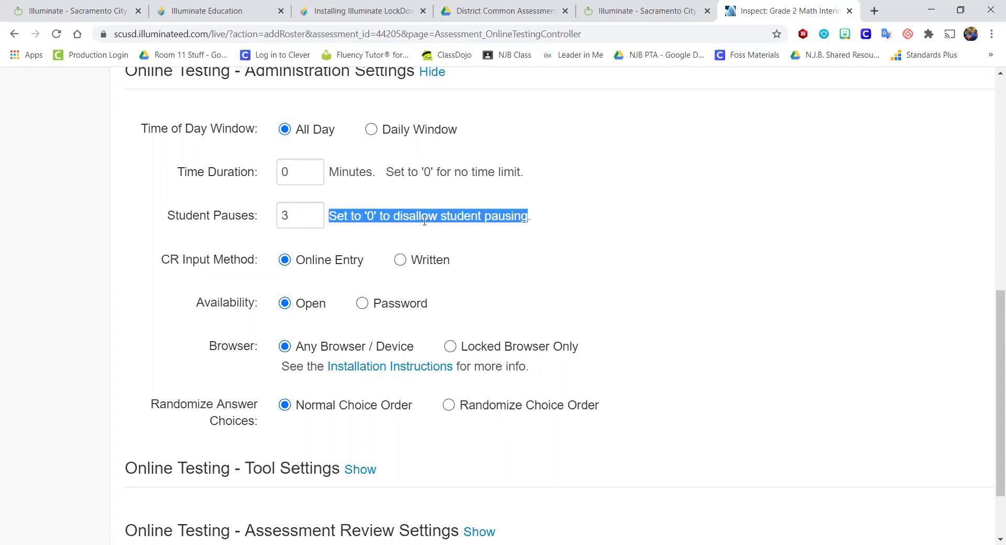
left_click(303, 212)
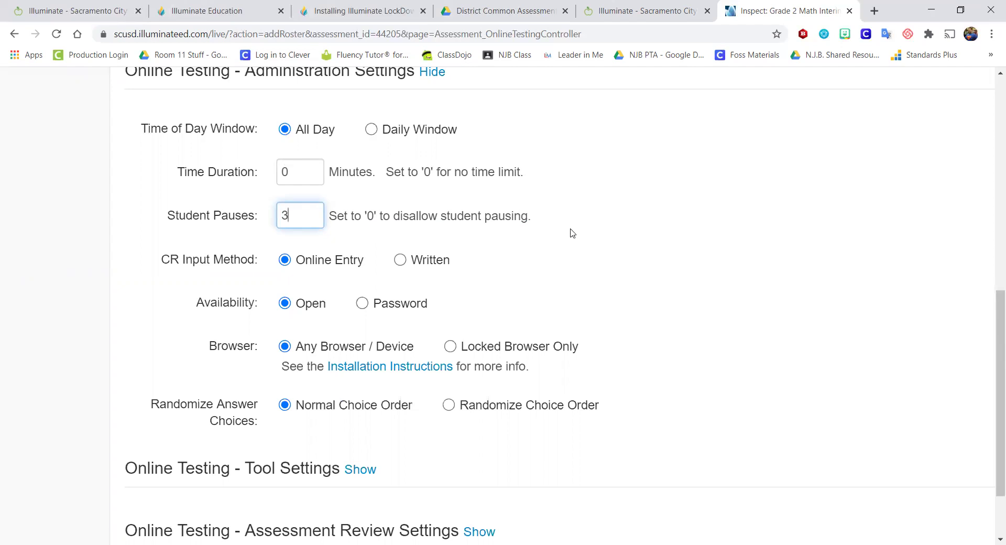
Step: Check Availability Open and Browser Any, then collapse the administration settings
scroll(571, 232, "down", 1)
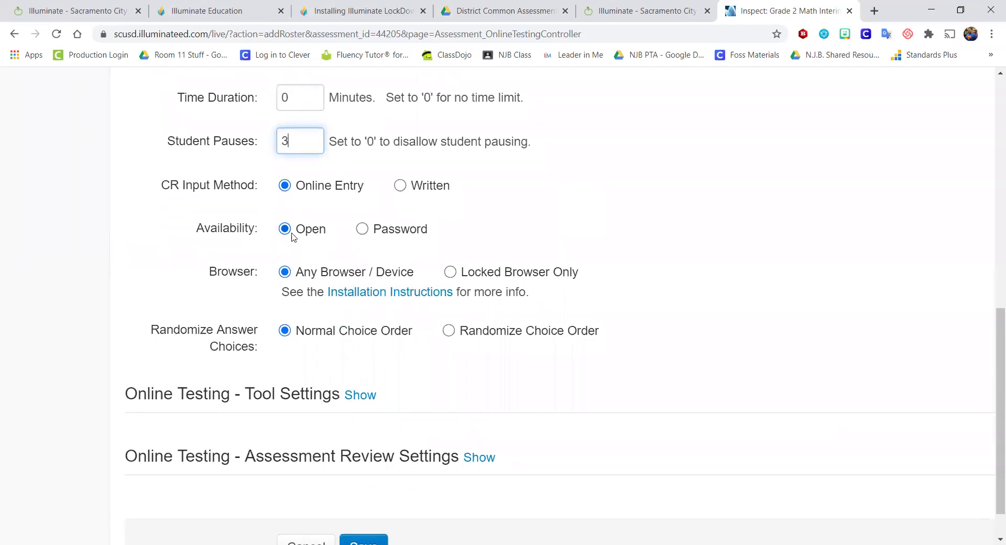
scroll(422, 334, "down", 1)
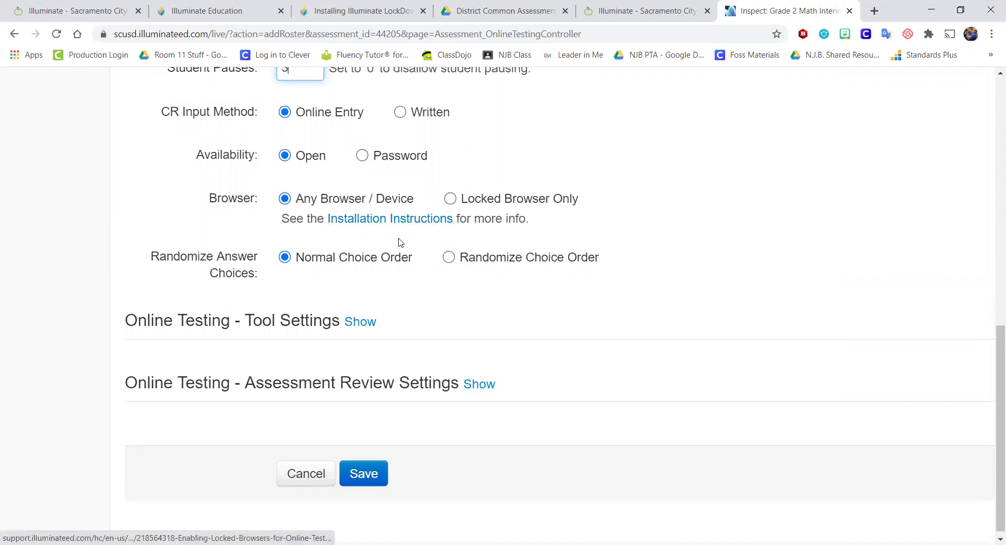
scroll(388, 256, "up", 4)
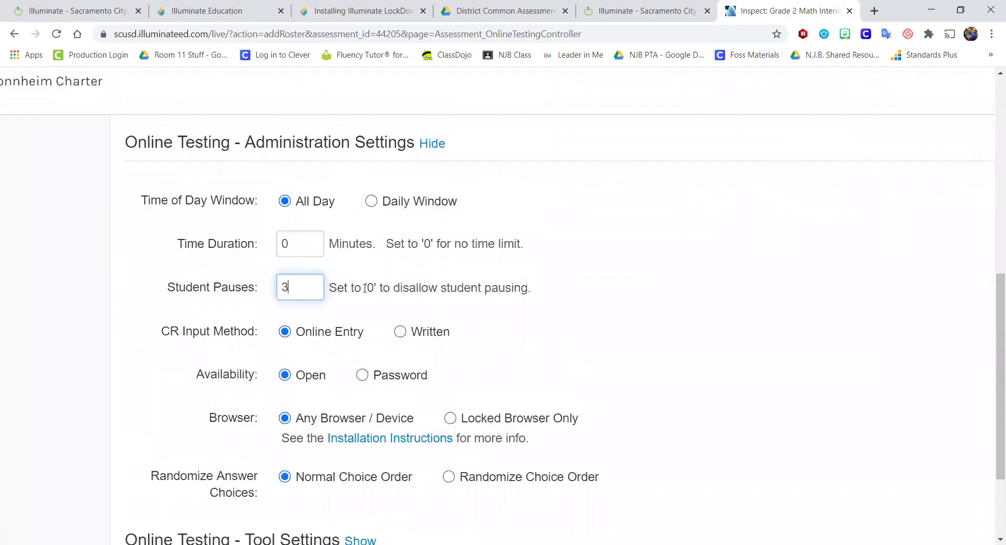
left_click(433, 148)
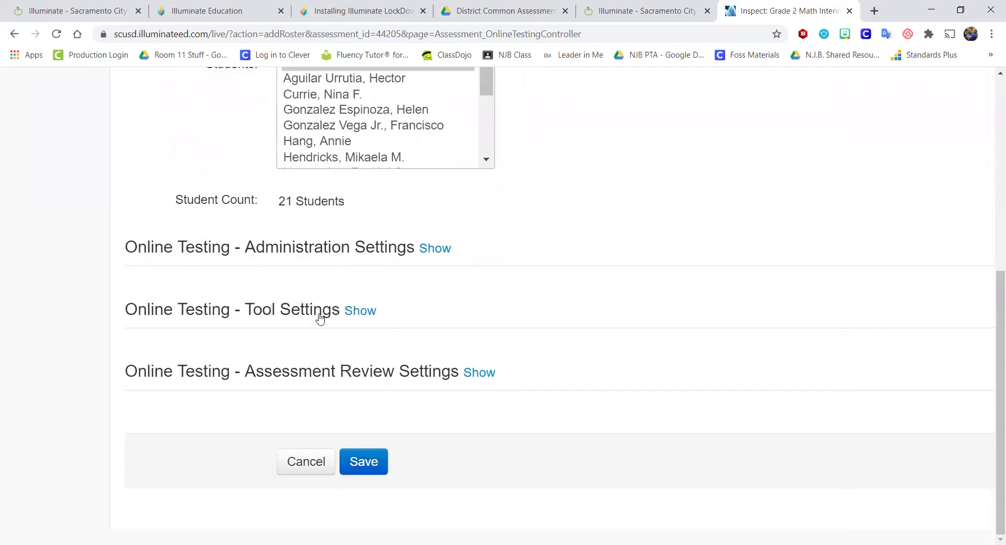
left_click(360, 313)
scroll(534, 352, "down", 2)
scroll(534, 335, "down", 1)
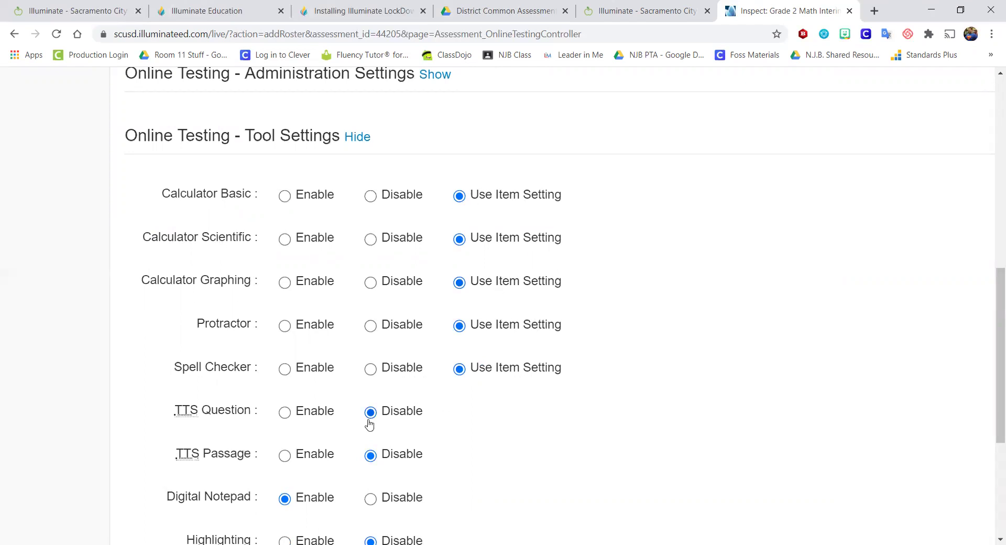
scroll(514, 439, "down", 4)
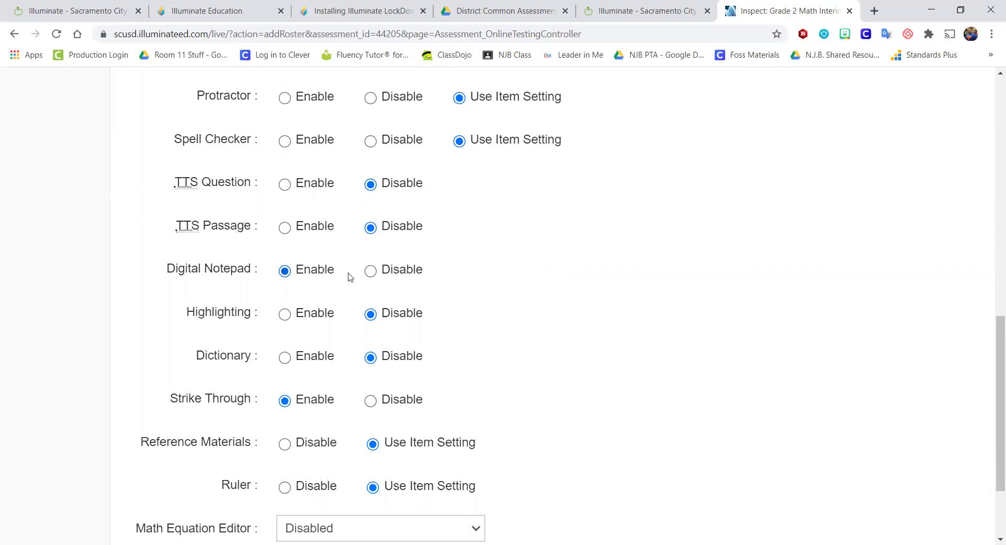
scroll(293, 262, "down", 2)
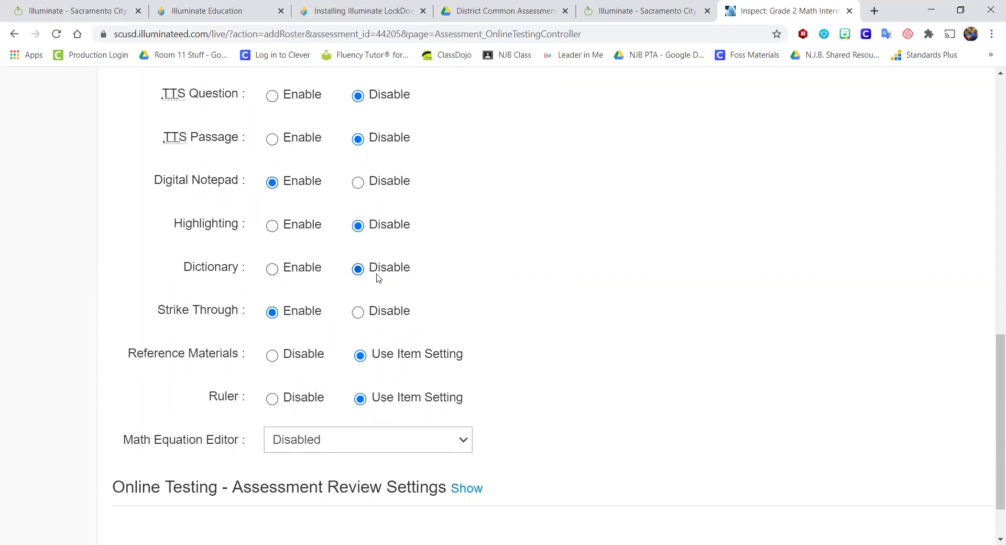
key("ctrl+minus")
key("ctrl+minus")
key("ctrl+minus")
scroll(483, 315, "up", 2)
scroll(531, 304, "up", 1)
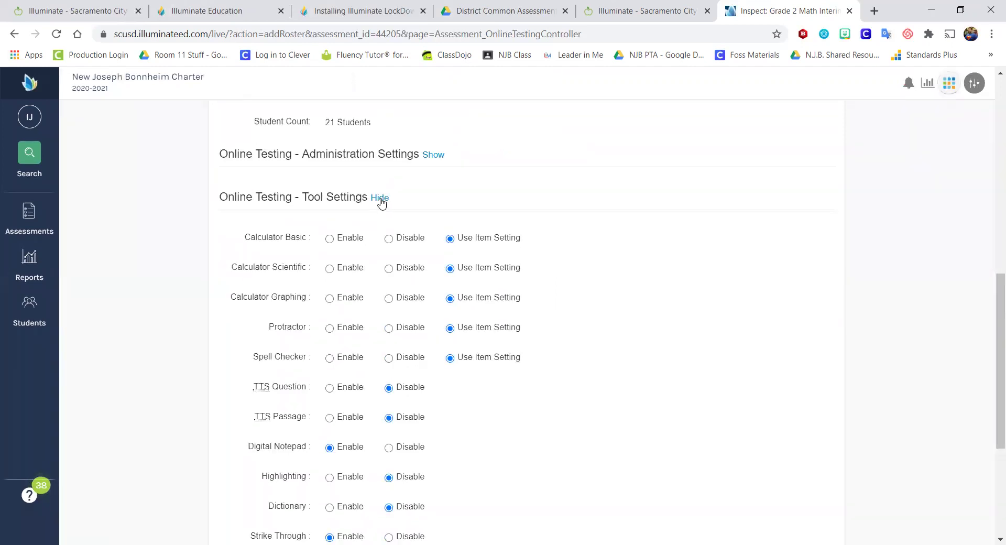
left_click(380, 198)
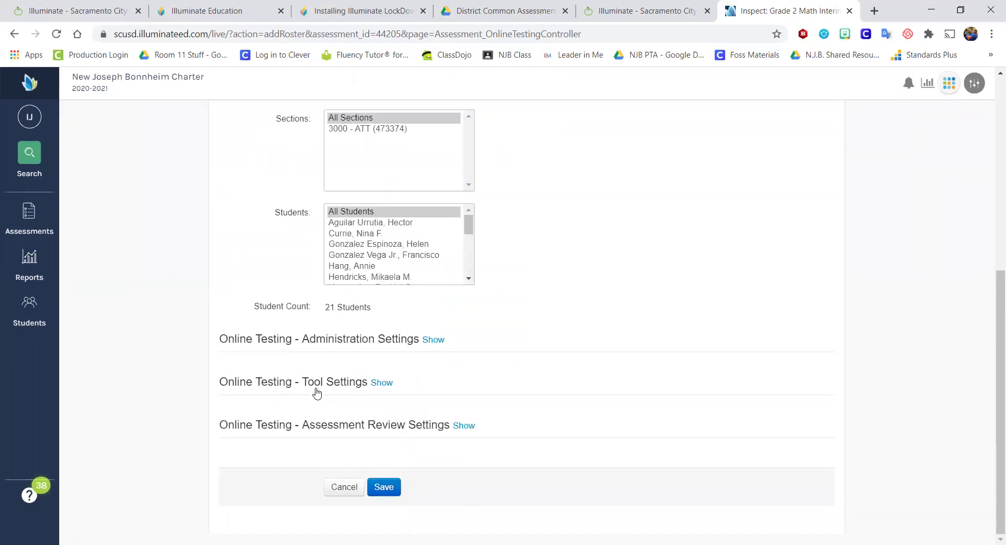
Step: Allow students to view the assessment and teacher feedback, with review disabled on 10/09/2020
left_click(459, 427)
scroll(508, 414, "down", 3)
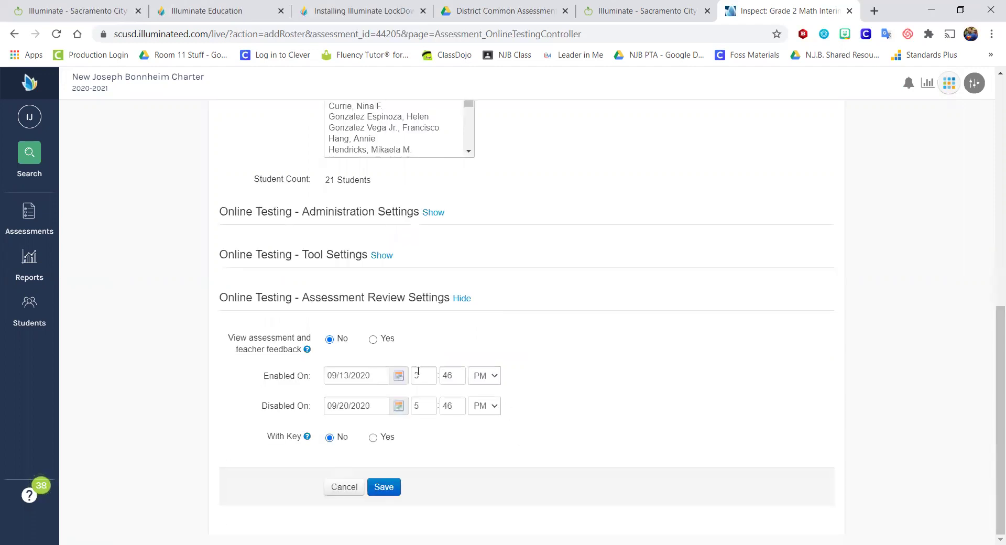
key("ctrl+plus")
key("ctrl+plus")
key("ctrl+plus")
key("ctrl+plus")
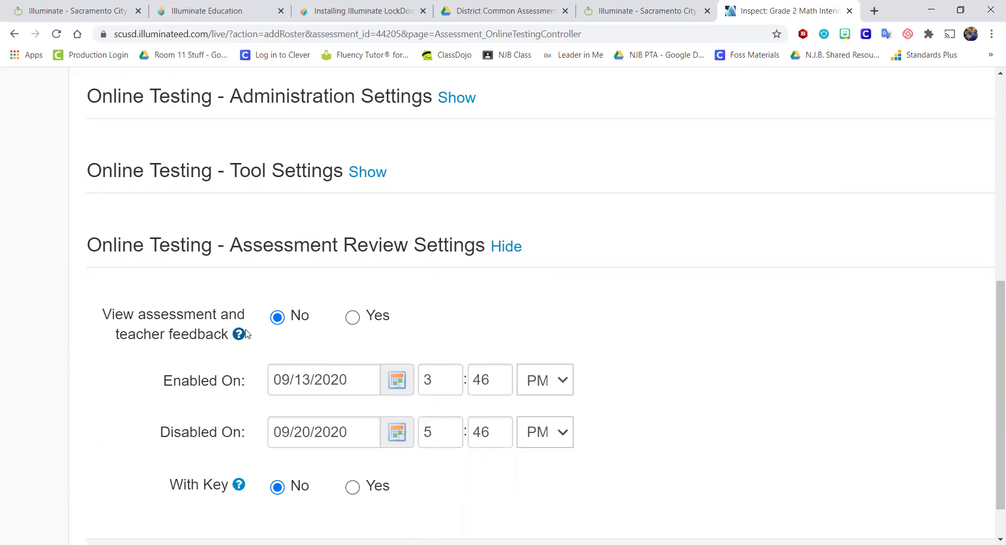
mouse_move(239, 343)
left_click(352, 317)
left_click(398, 434)
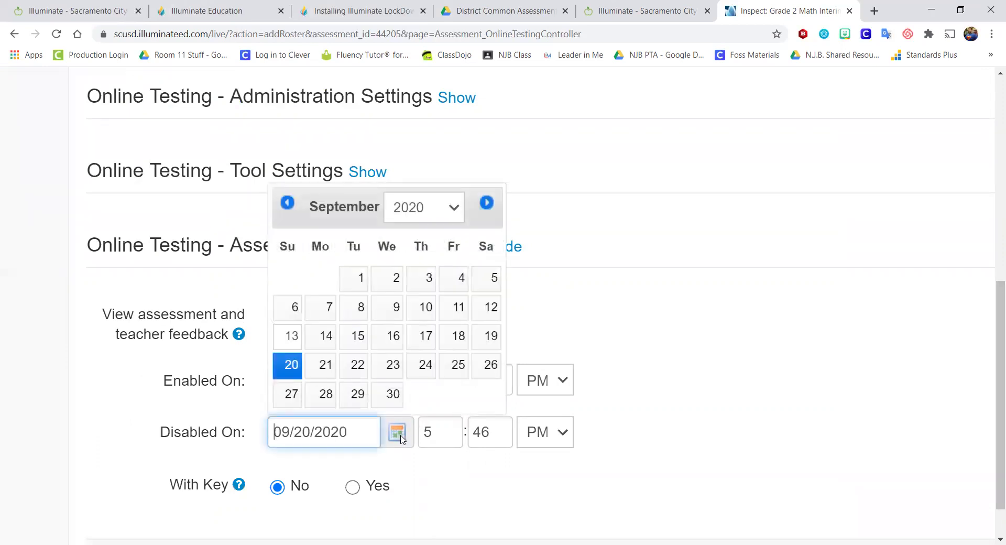
left_click(487, 206)
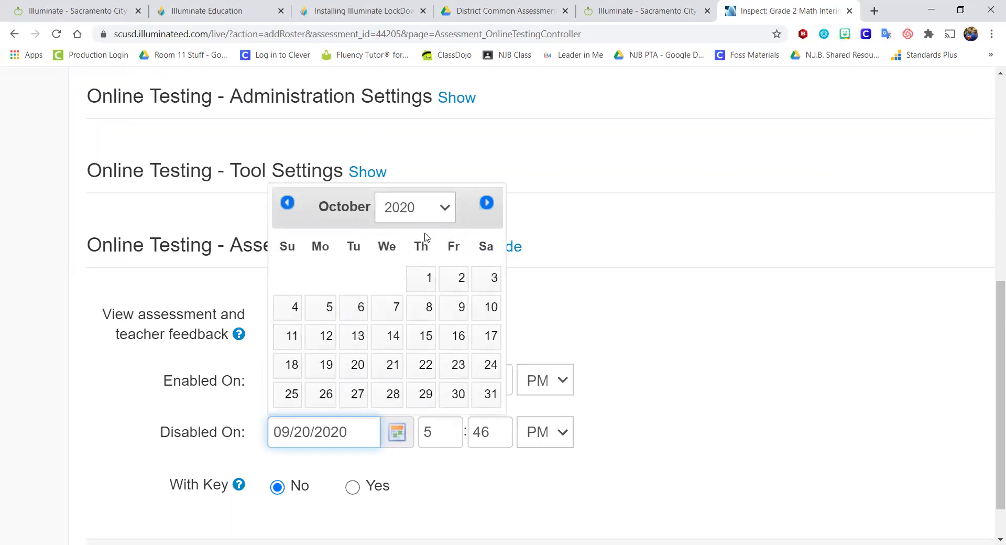
left_click(459, 307)
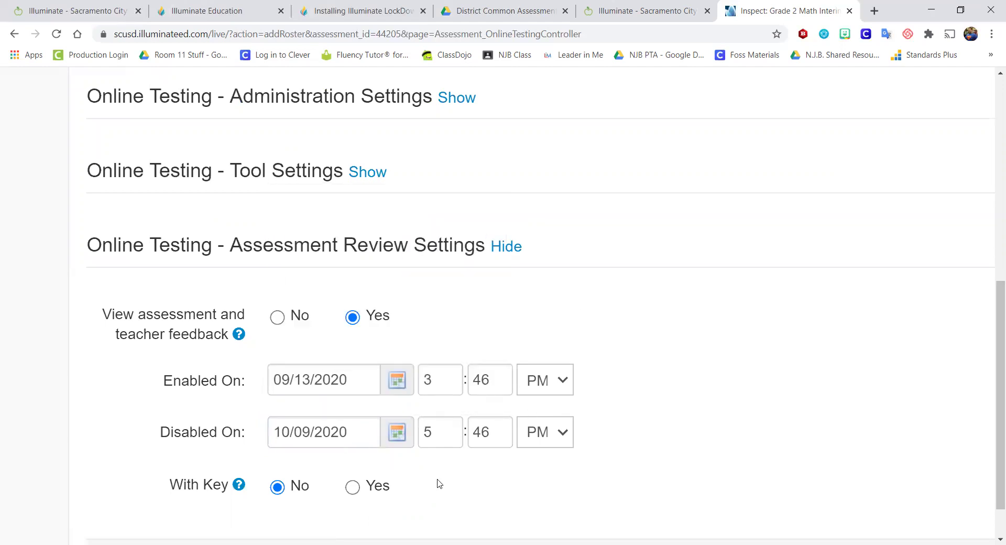
Step: Zoom the page out and leave the Assessment Review Settings section collapsed
scroll(439, 483, "down", 3)
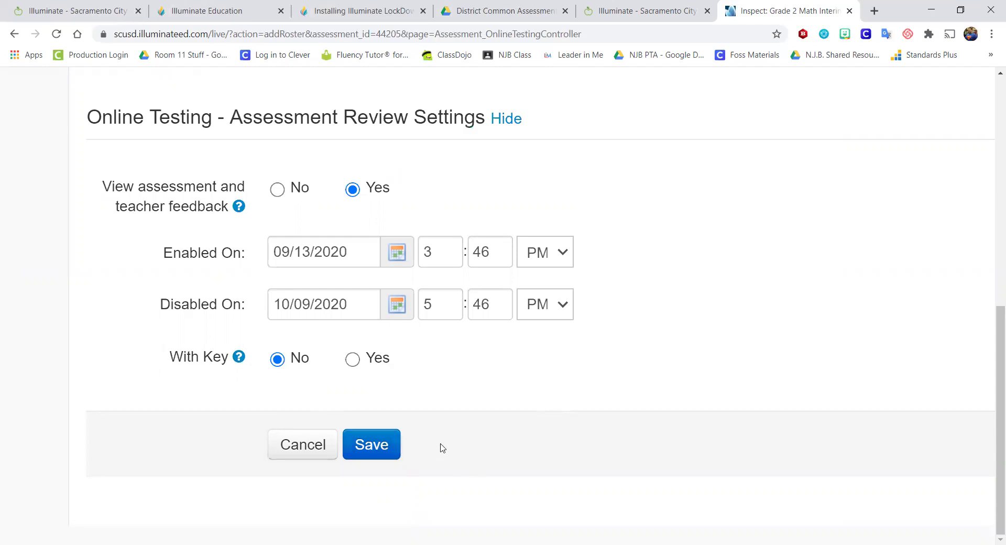
key("ctrl+minus")
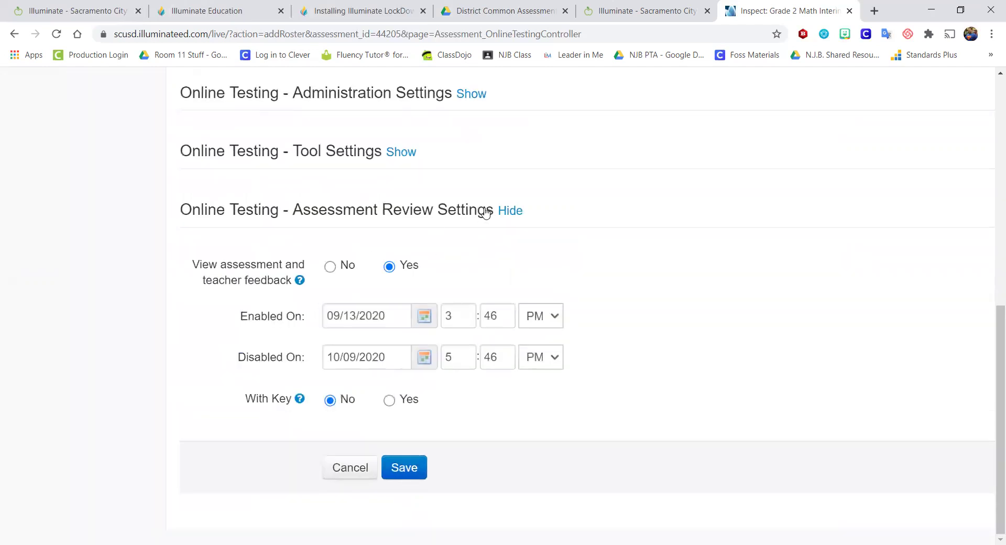
left_click(509, 211)
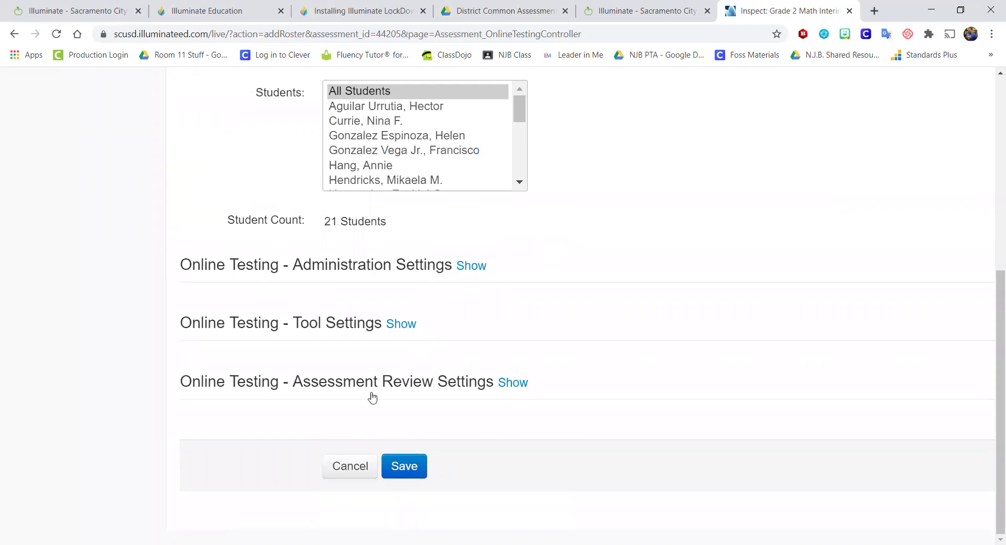
left_click(511, 384)
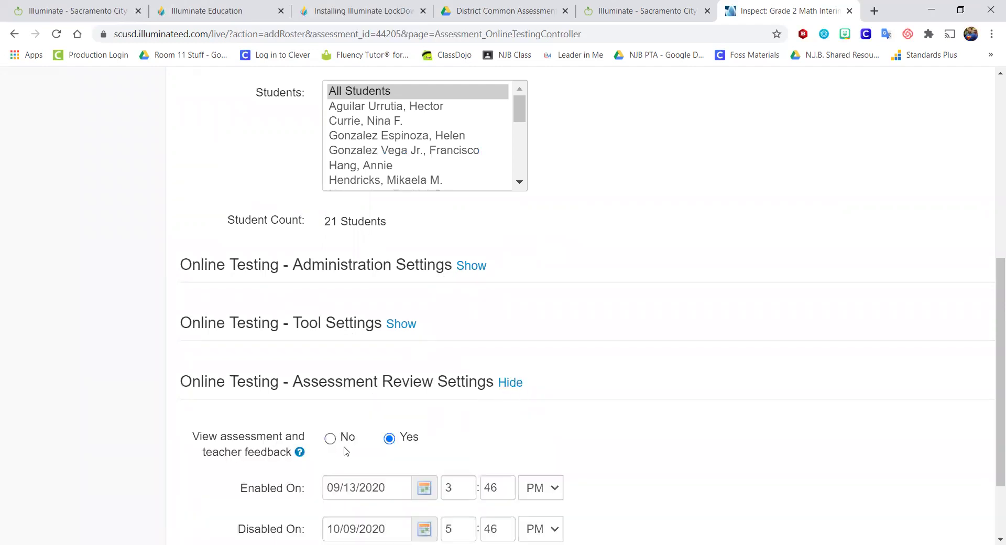
left_click(512, 383)
Step: Save the Grade 2 Math Interim Blue online administration for 2020-09-13 to 2020-10-09
left_click(411, 469)
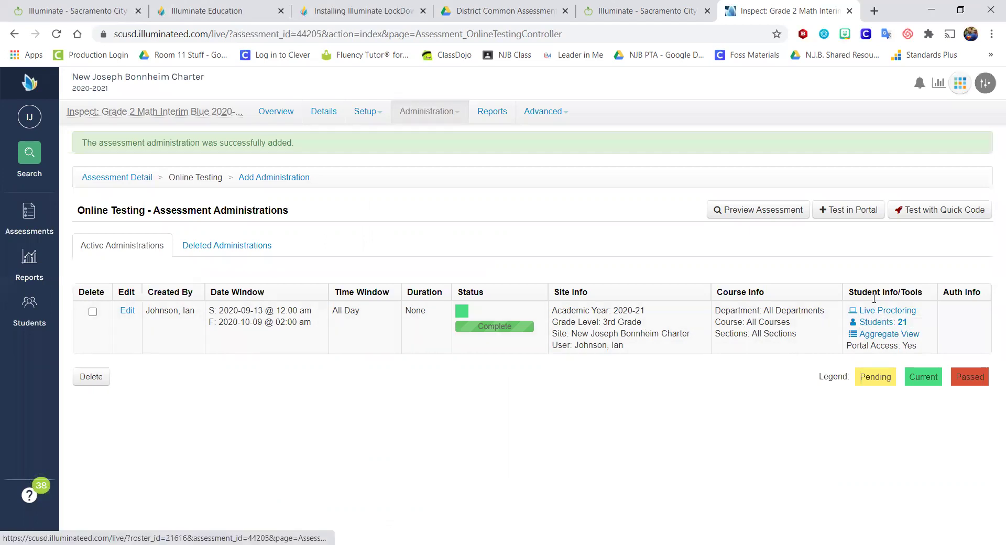
left_click(885, 311)
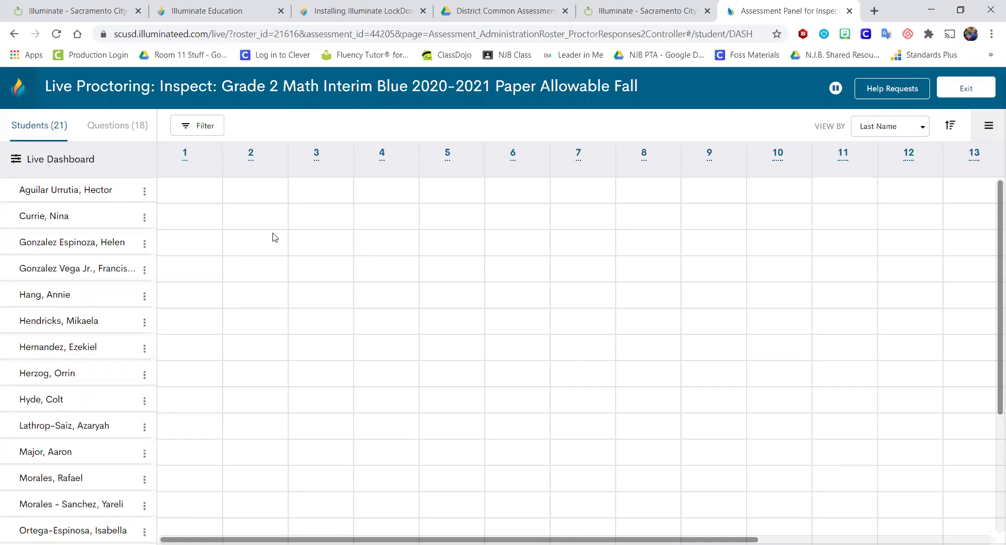
left_click(125, 128)
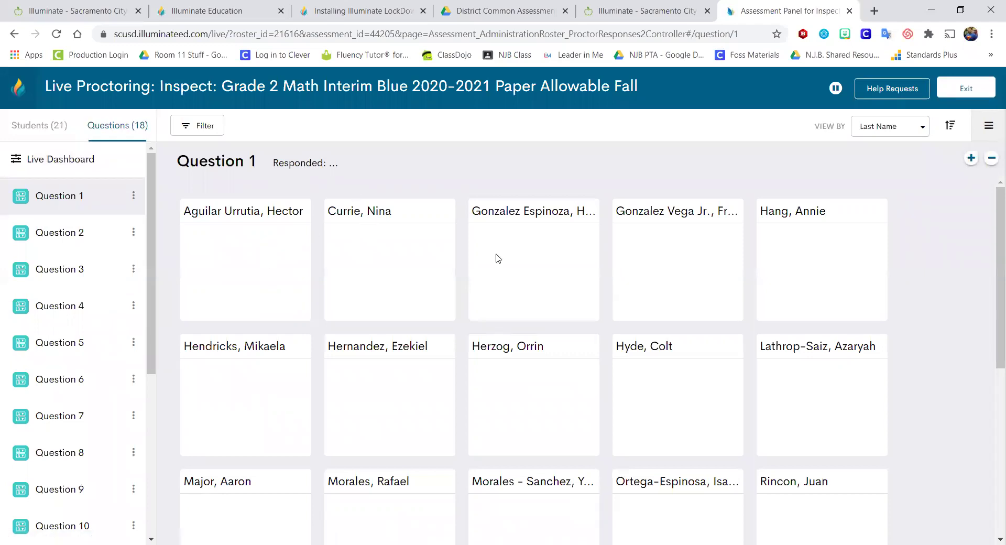
left_click(73, 232)
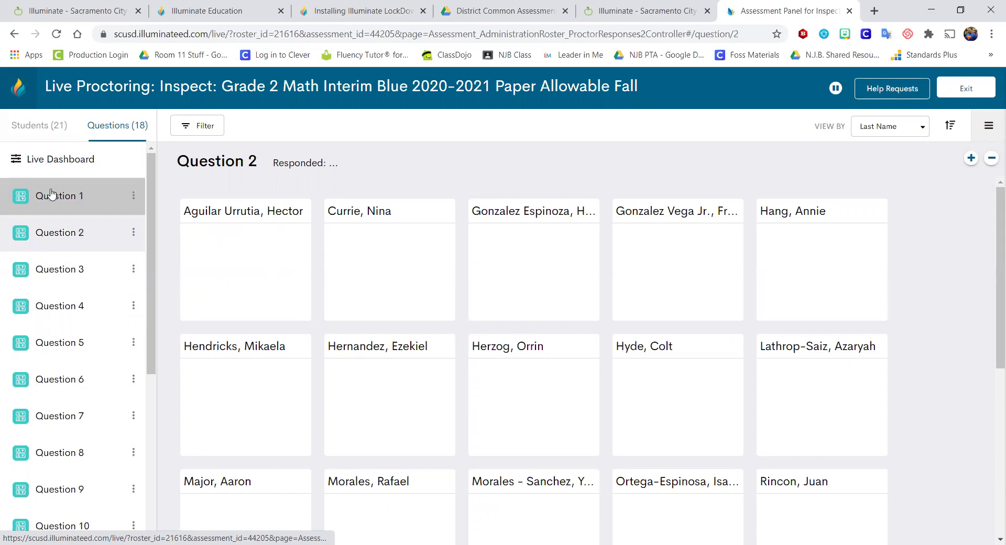
left_click(35, 126)
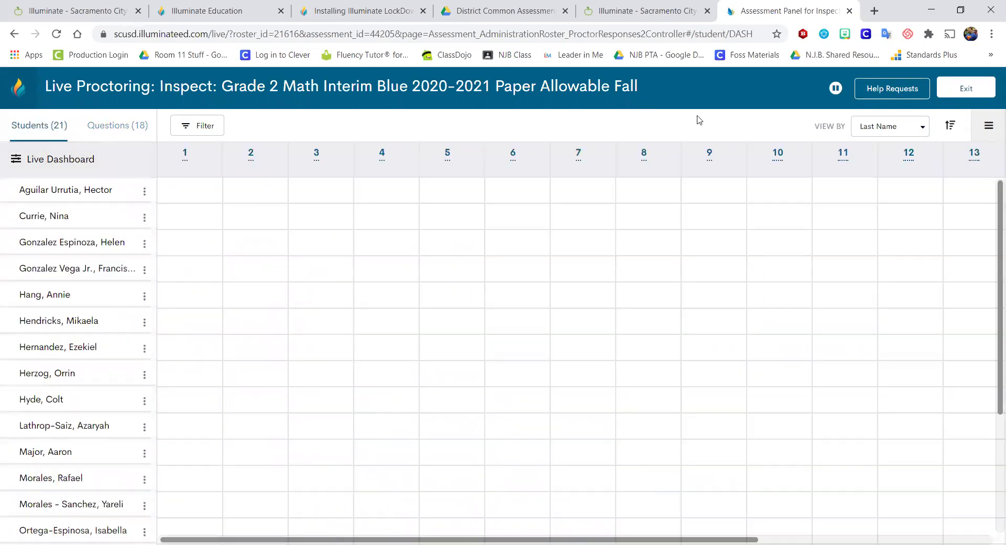
left_click(965, 89)
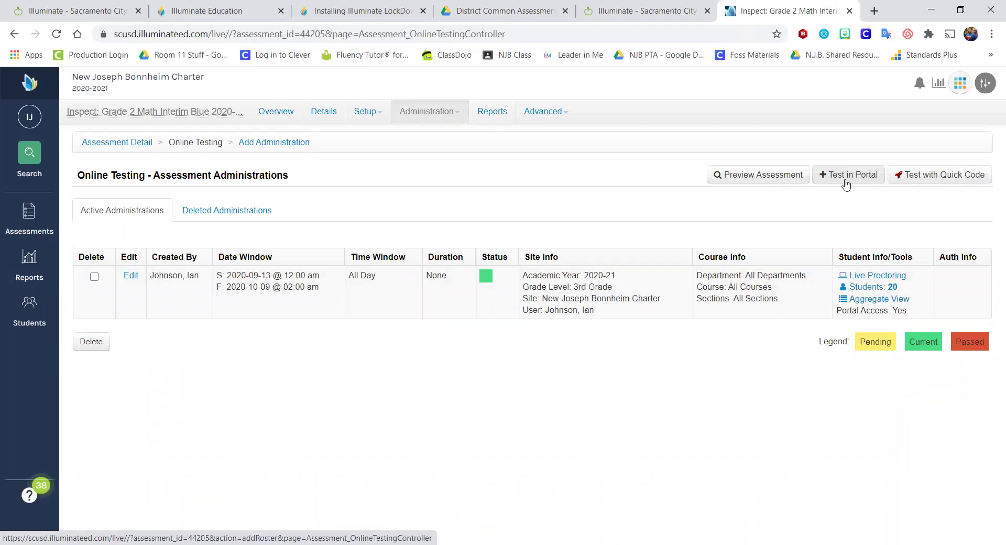
Step: Use Test with Quick Code to add a quick-code administration running 2020-09-13 to 2020-09-20
left_click(923, 179)
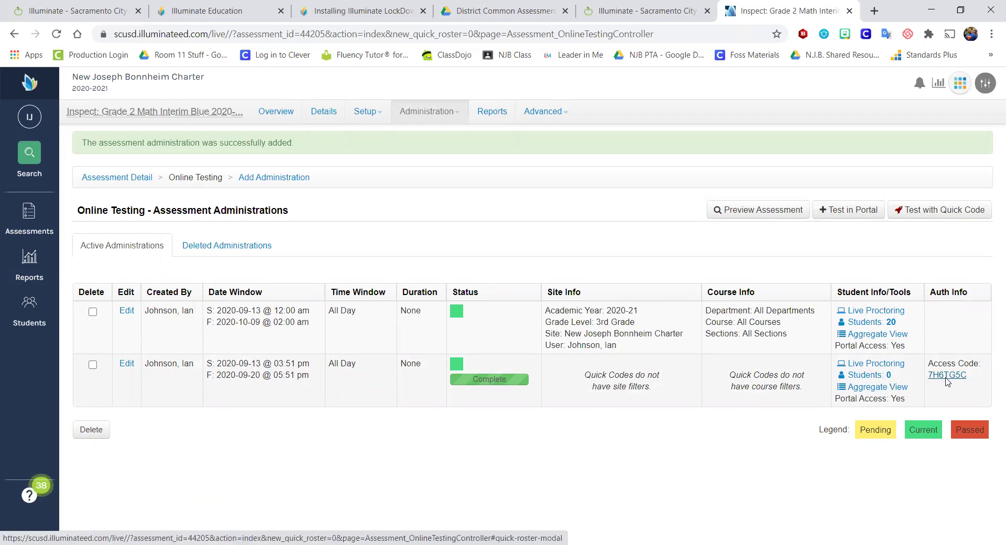
Step: Show the Quick Access Code window and select the shareable class link
left_click(945, 377)
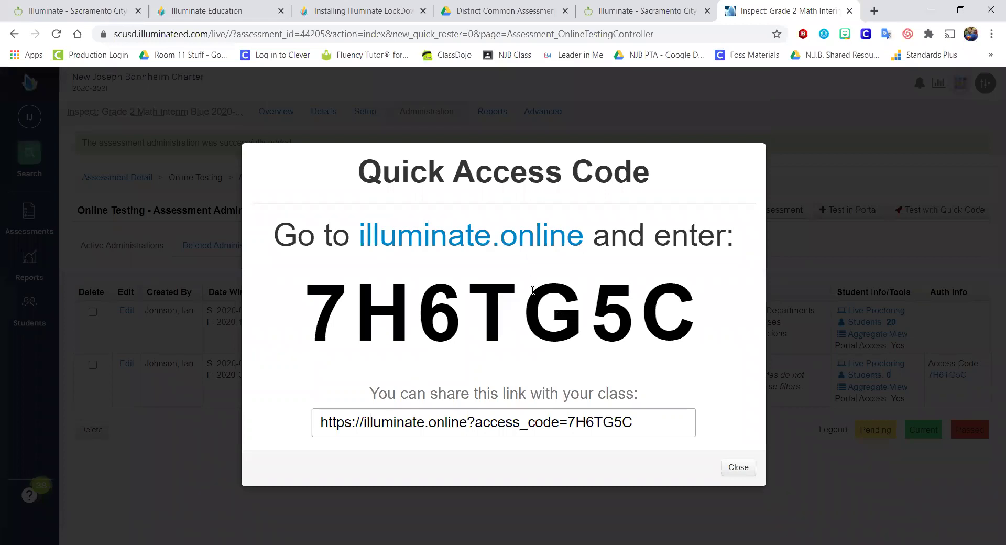
left_click_drag(631, 422, 329, 423)
key("ctrl+c")
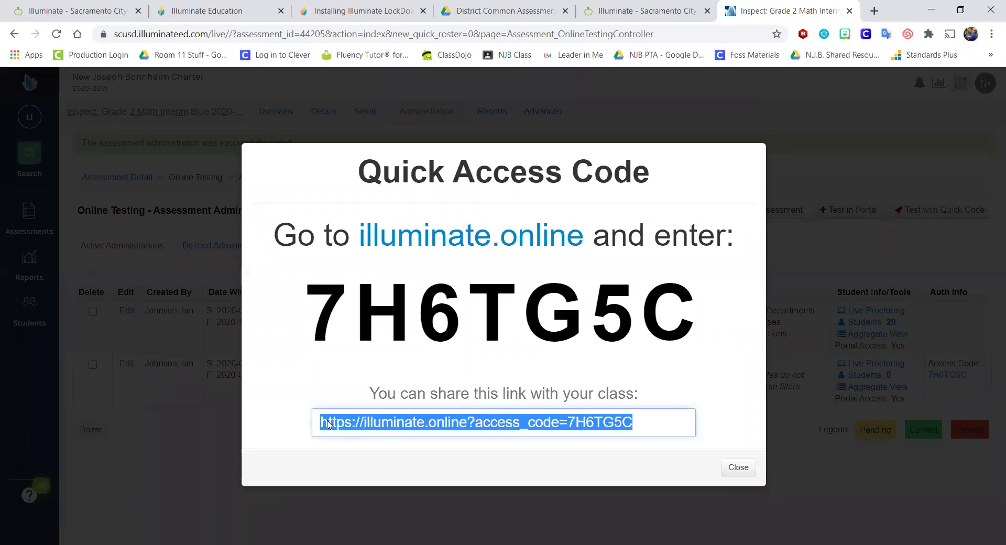
Step: Load the pasted class share link in a new tab and focus the Student Login field
left_click(871, 14)
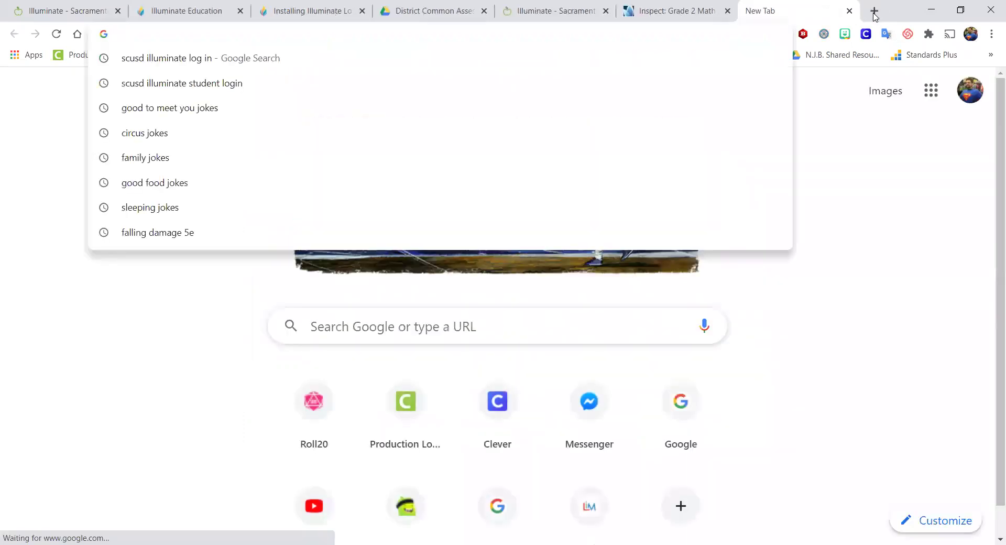
key("ctrl+v")
key("Return")
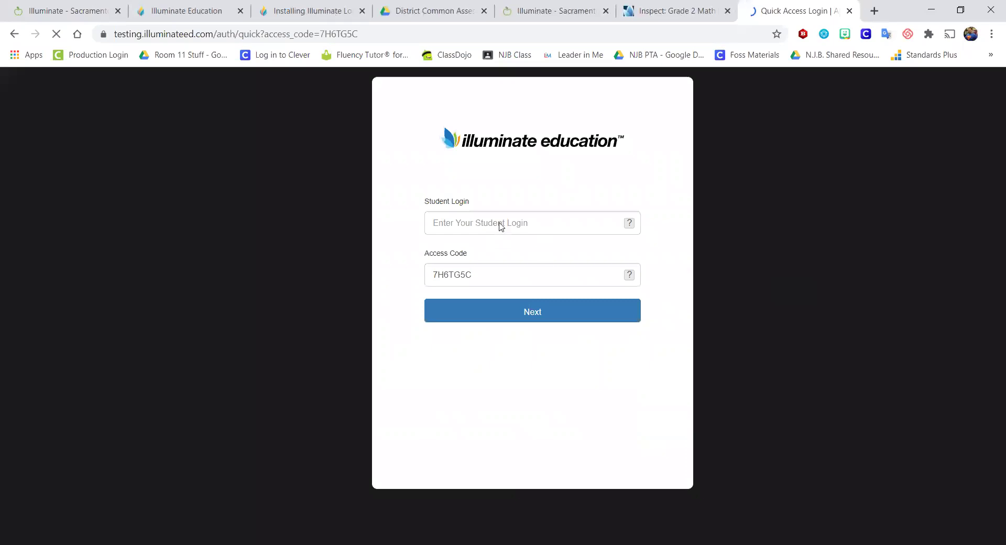
left_click(531, 231)
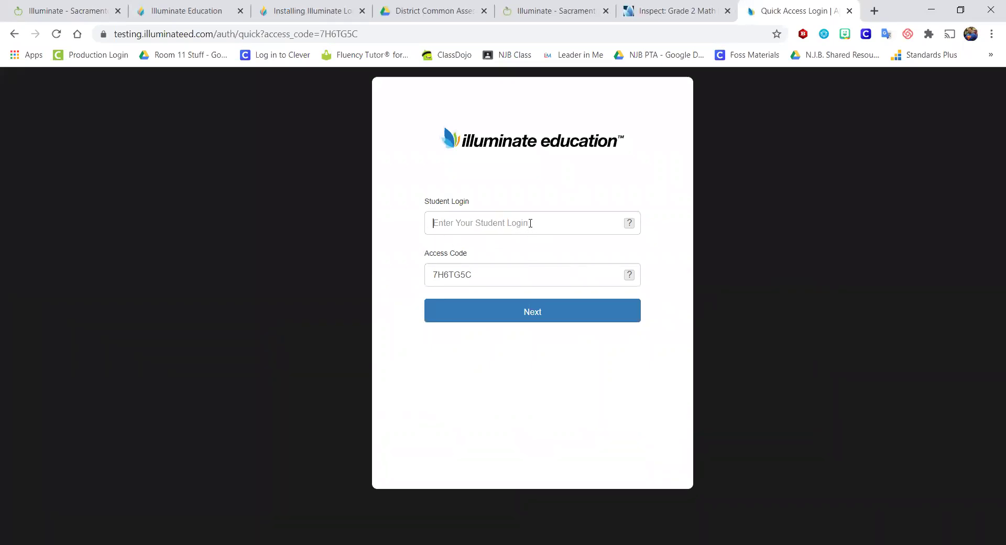